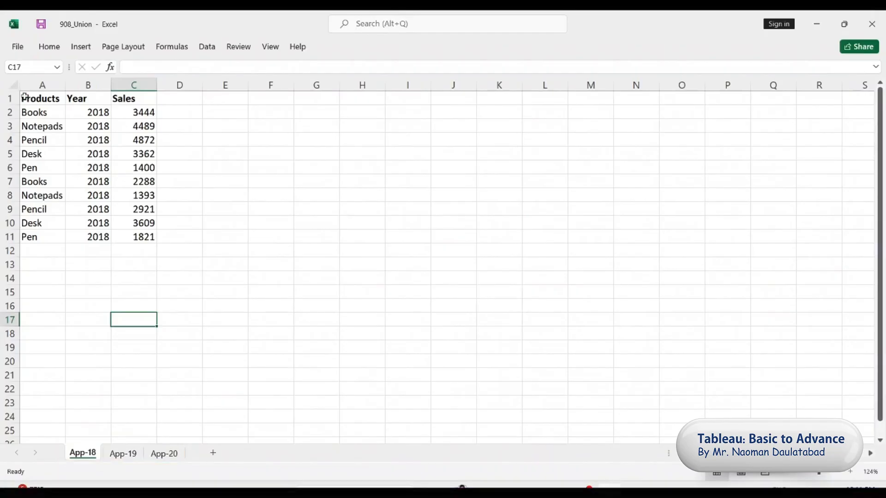
Compare the Products, Year and Sales column headers across the App-18, App-19 and App-20 sheets of the 908_Union workbook
{"action": "left_click", "coordinate": [32, 95]}
{"action": "left_click", "coordinate": [75, 96], "text": "ctrl"}
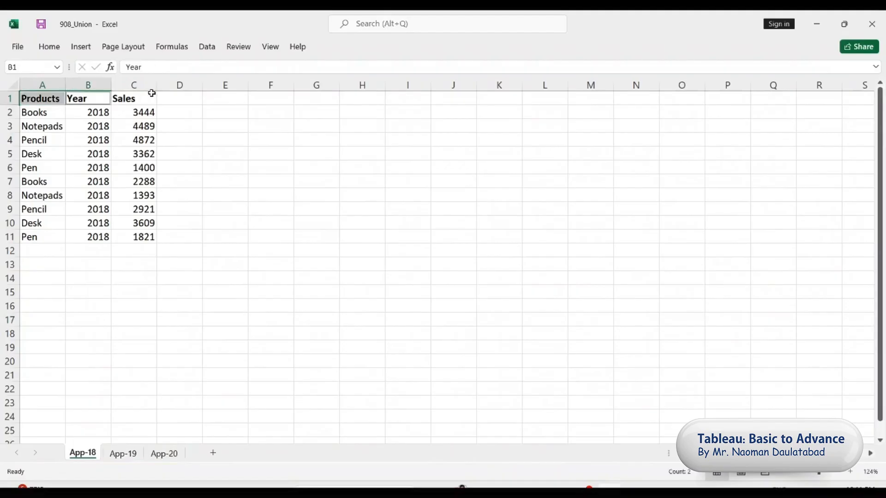
{"action": "left_click", "coordinate": [140, 100], "text": "ctrl"}
{"action": "left_click", "coordinate": [67, 186]}
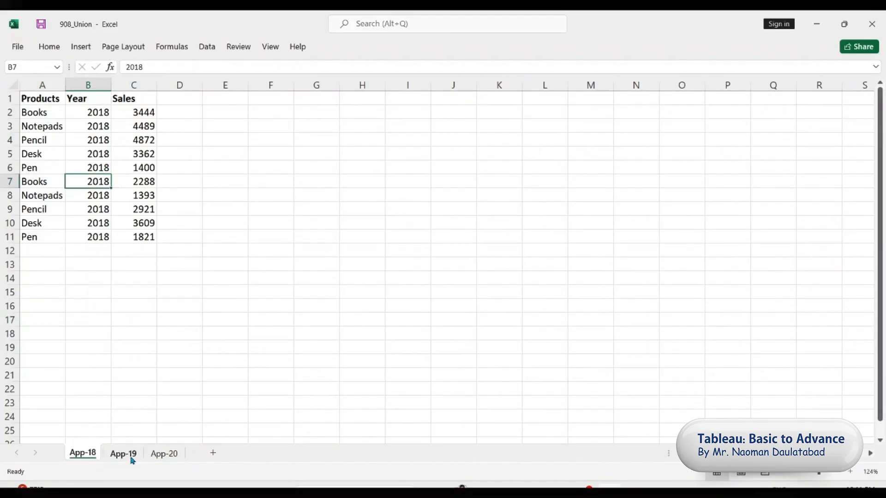
{"action": "left_click", "coordinate": [131, 457]}
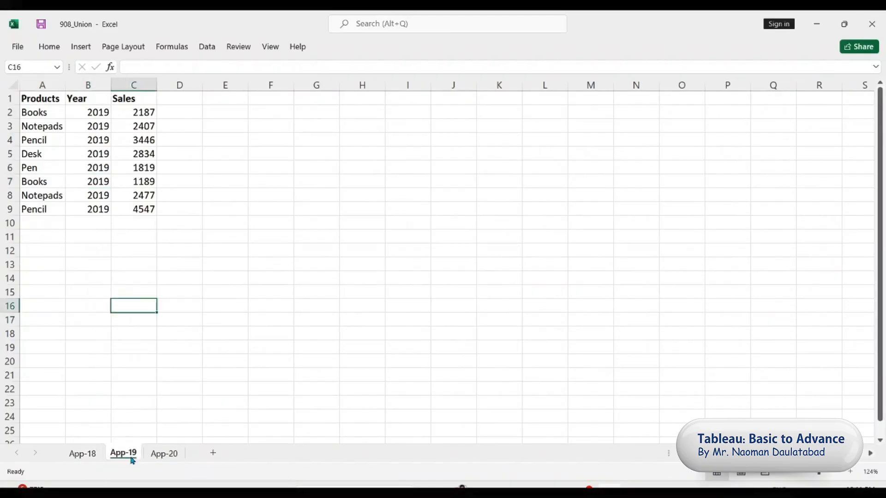
{"action": "left_click", "coordinate": [44, 99]}
{"action": "left_click", "coordinate": [99, 97], "text": "ctrl"}
{"action": "left_click", "coordinate": [141, 101]}
{"action": "left_click", "coordinate": [167, 455]}
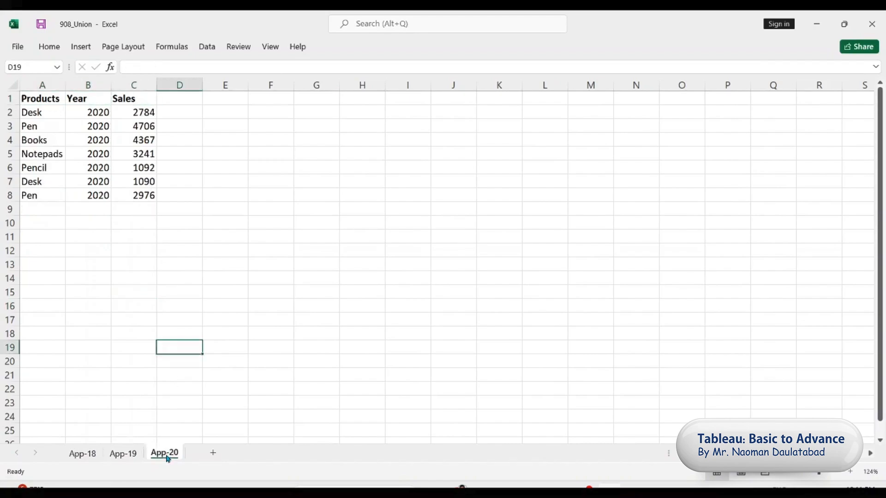
{"action": "left_click", "coordinate": [45, 98]}
{"action": "left_click", "coordinate": [85, 95]}
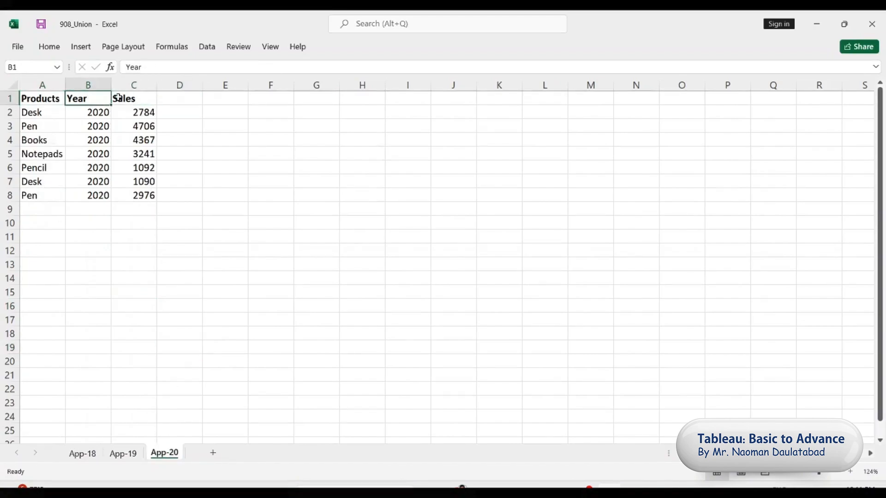
{"action": "left_click", "coordinate": [120, 98]}
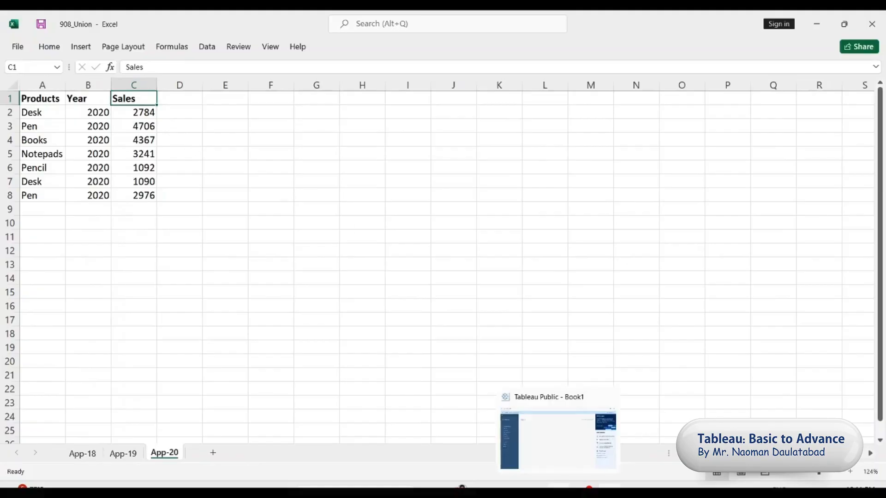
Switch to Tableau Public, connect to the 908_Union workbook in Source Files, and add the App-18 sheet to the data model
{"action": "left_click", "coordinate": [558, 486]}
{"action": "left_click", "coordinate": [49, 154]}
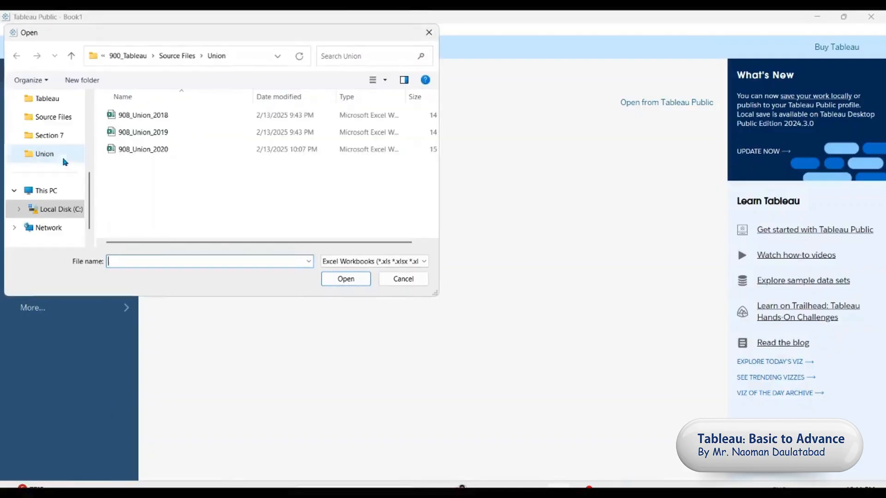
{"action": "left_click", "coordinate": [177, 55]}
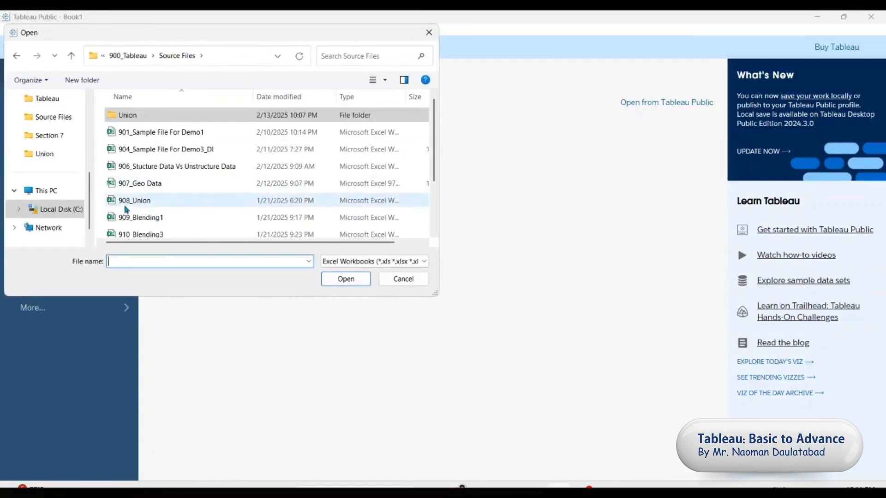
{"action": "left_click", "coordinate": [134, 201]}
{"action": "left_click", "coordinate": [355, 280]}
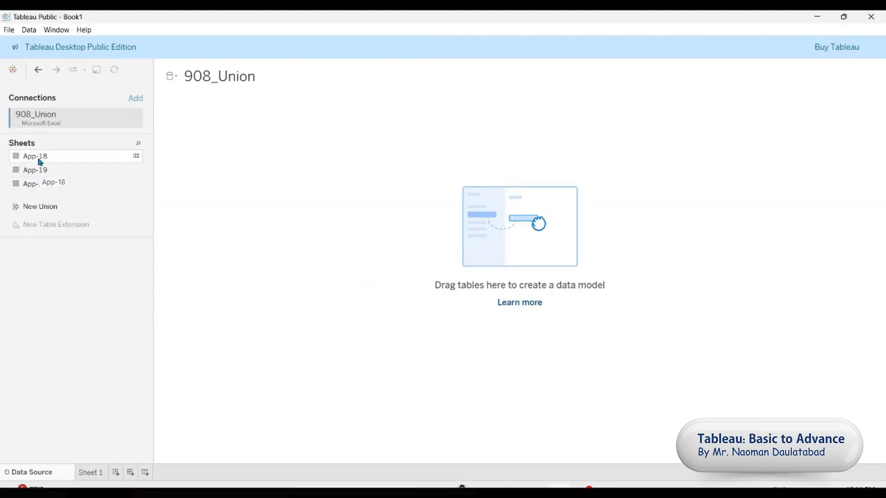
{"action": "left_click_drag", "start_coordinate": [39, 163], "coordinate": [231, 139]}
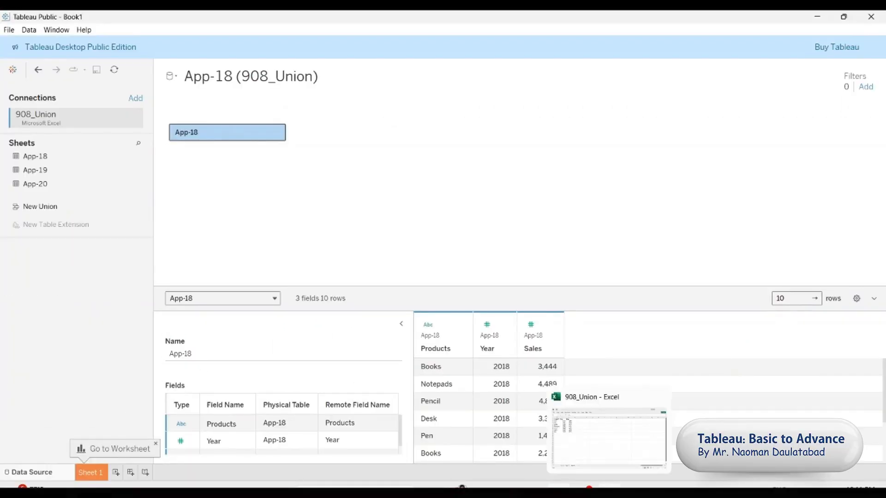
Switch to the 908_Union workbook in Excel and examine how many product rows the App-18, App-19 and App-20 sheets hold
{"action": "left_click", "coordinate": [609, 490]}
{"action": "left_click", "coordinate": [83, 453]}
{"action": "left_click_drag", "start_coordinate": [35, 112], "coordinate": [40, 245]}
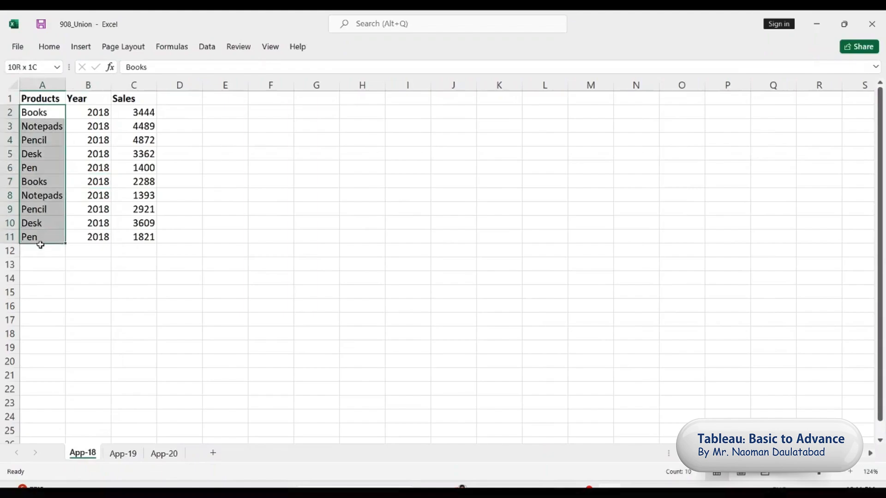
{"action": "left_click", "coordinate": [122, 453]}
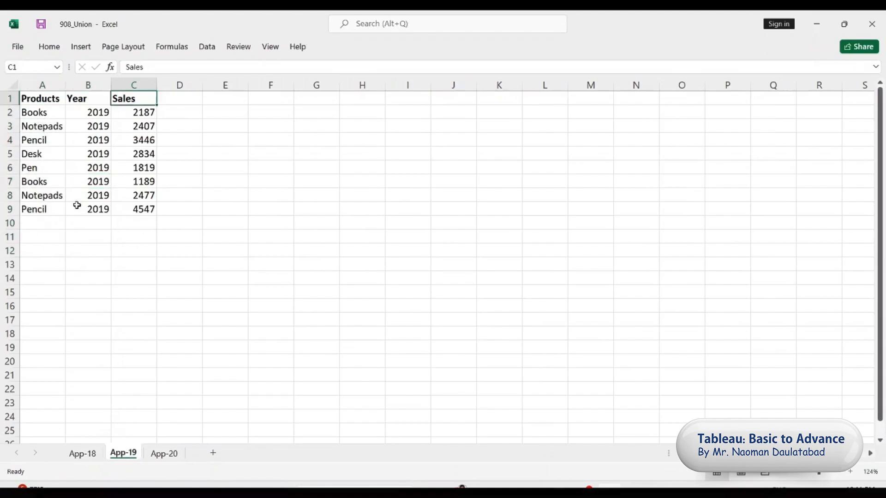
{"action": "left_click_drag", "start_coordinate": [36, 112], "coordinate": [43, 214]}
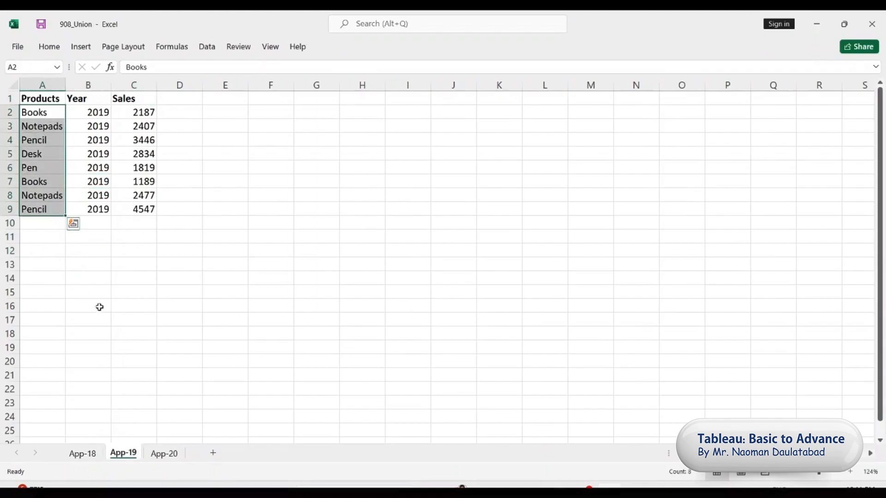
{"action": "left_click", "coordinate": [157, 453]}
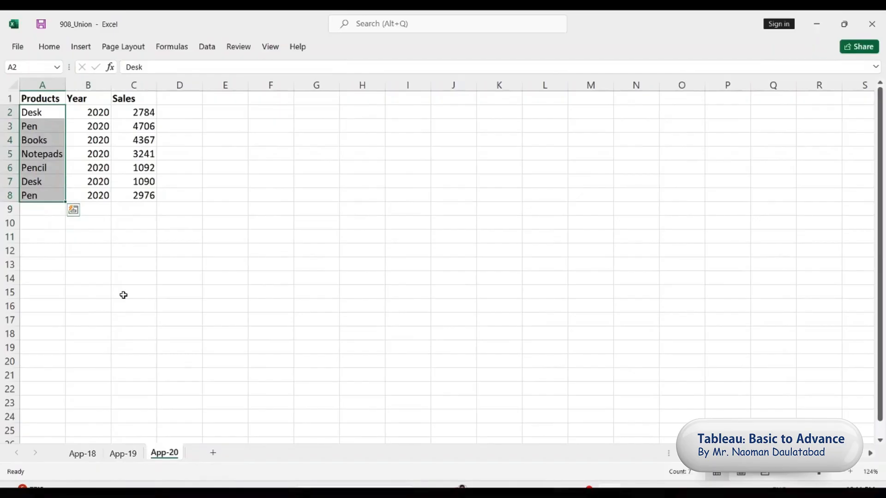
{"action": "left_click", "coordinate": [147, 283]}
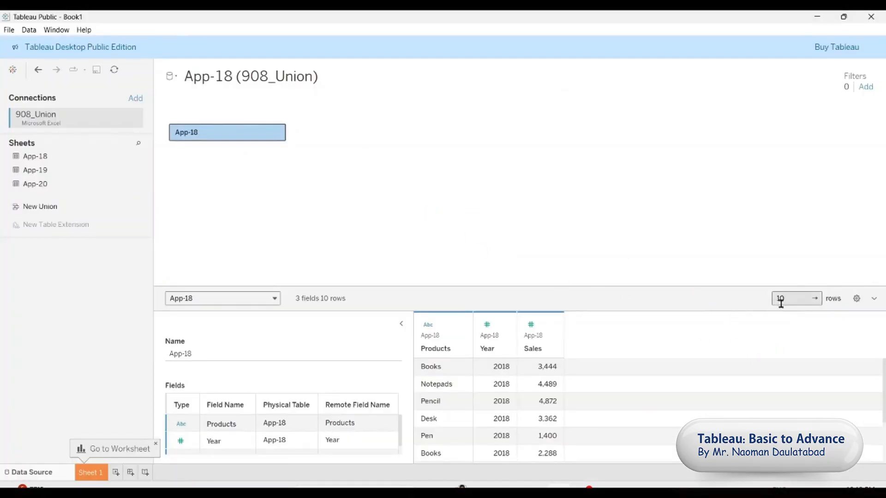
In Tableau Public, place the Year field on Rows of Sheet 1 and make it discrete
{"action": "left_click", "coordinate": [96, 479]}
{"action": "left_click", "coordinate": [37, 168]}
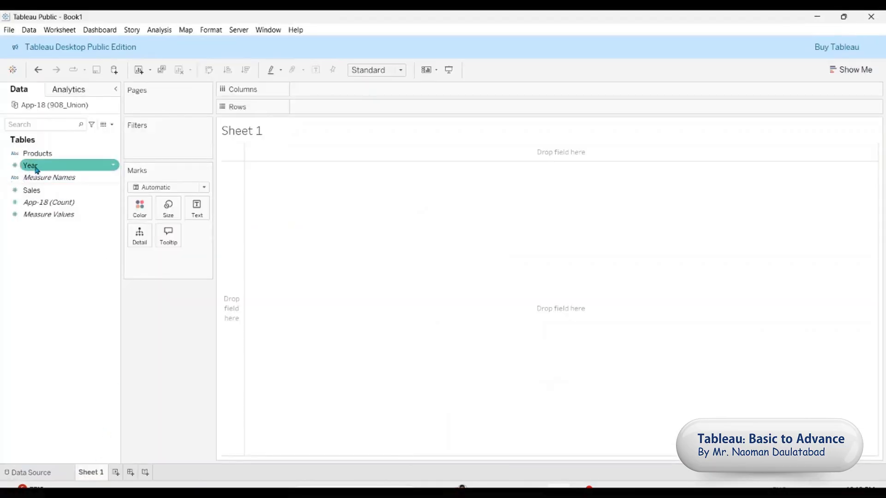
{"action": "left_click_drag", "start_coordinate": [37, 170], "coordinate": [330, 113]}
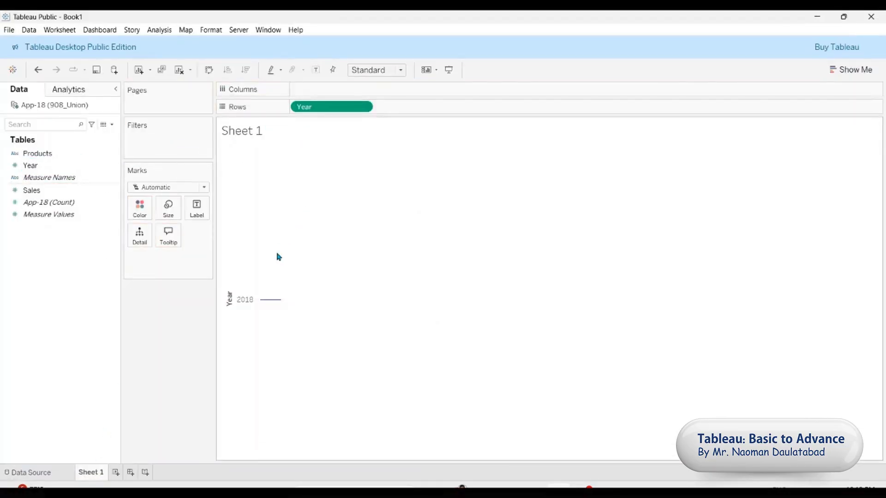
{"action": "left_click", "coordinate": [363, 106]}
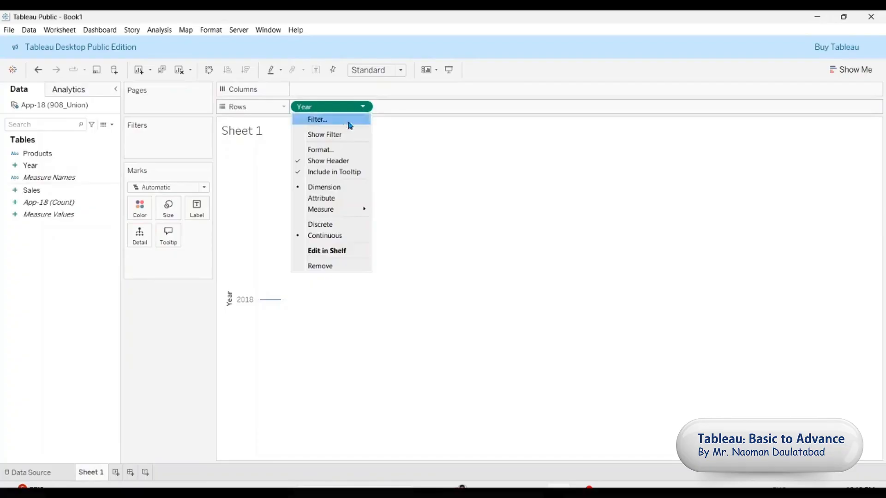
{"action": "left_click", "coordinate": [322, 225]}
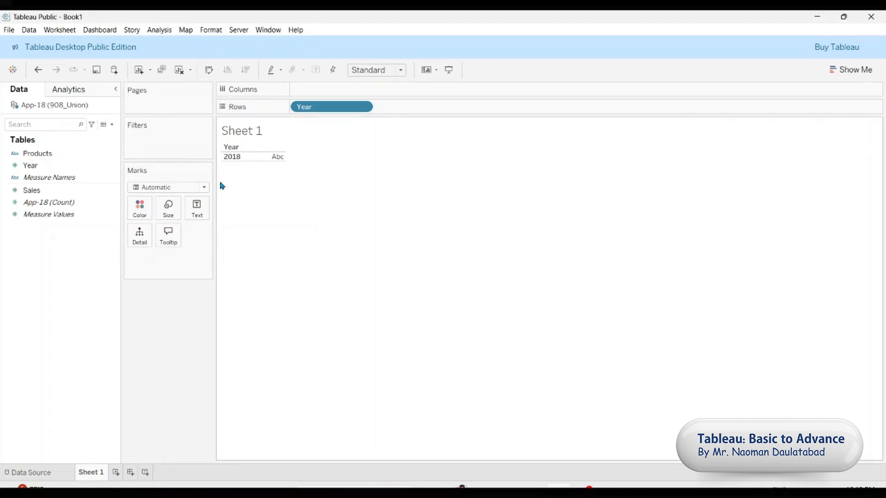
{"action": "mouse_move", "coordinate": [217, 148]}
{"action": "left_mouse_down"}
{"action": "mouse_move", "coordinate": [232, 167]}
{"action": "mouse_move", "coordinate": [251, 167]}
{"action": "left_mouse_up"}
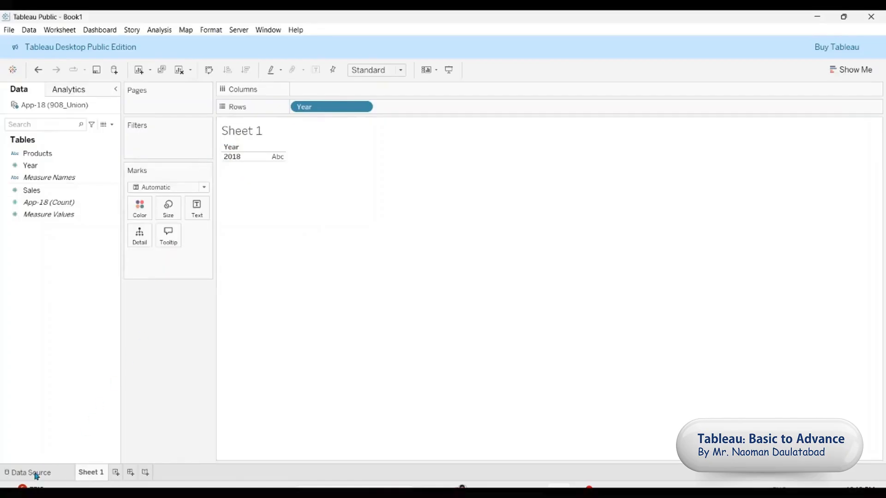
Return to the data source and examine the App-18 columns and rows in the data preview
{"action": "left_click", "coordinate": [37, 474]}
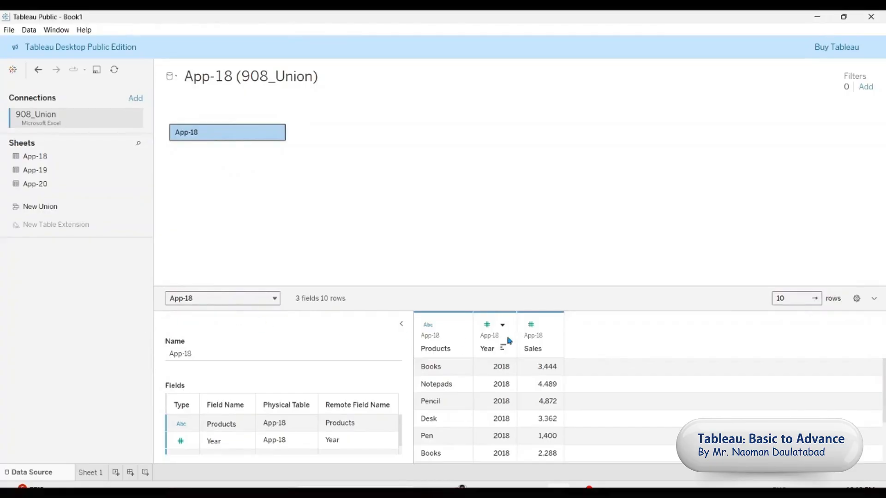
{"action": "key", "text": "ctrl+2"}
{"action": "mouse_move", "coordinate": [564, 306]}
{"action": "left_mouse_down"}
{"action": "mouse_move", "coordinate": [577, 354]}
{"action": "mouse_move", "coordinate": [662, 444]}
{"action": "left_mouse_up"}
{"action": "key", "text": "Escape"}
{"action": "scroll", "coordinate": [507, 372], "scroll_direction": "down", "scroll_amount": 2}
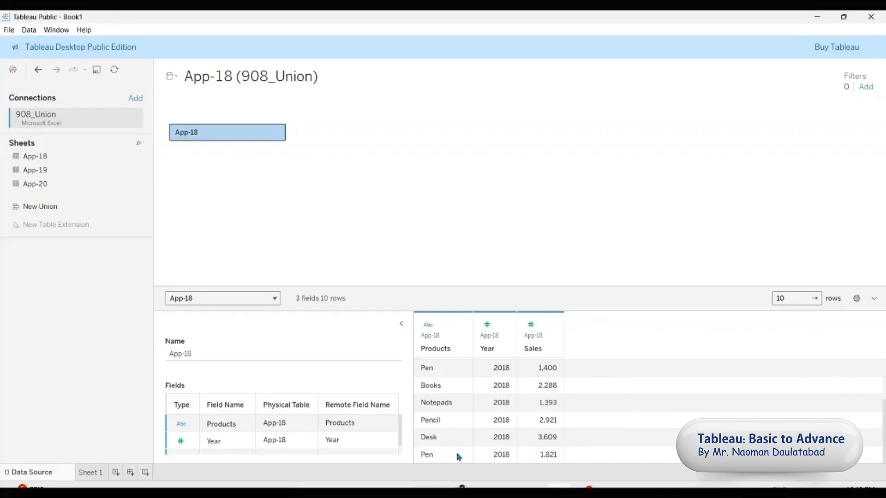
{"action": "scroll", "coordinate": [459, 445], "scroll_direction": "down", "scroll_amount": 3}
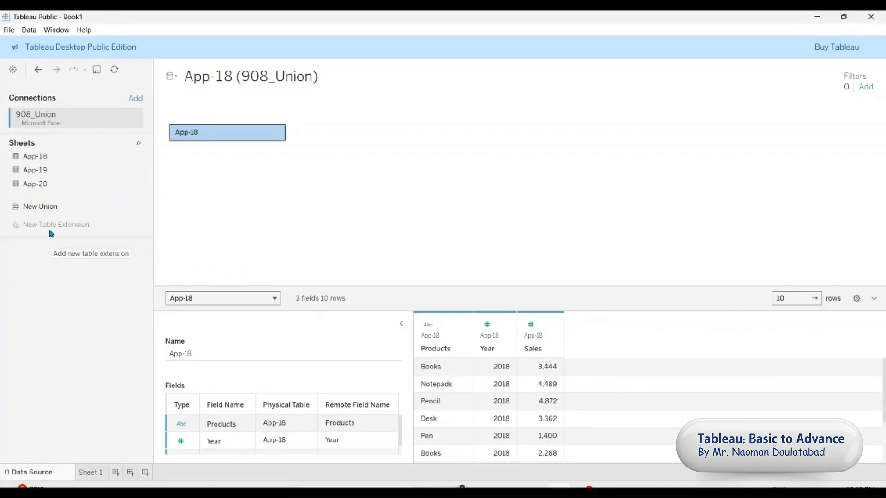
{"action": "left_click", "coordinate": [276, 131]}
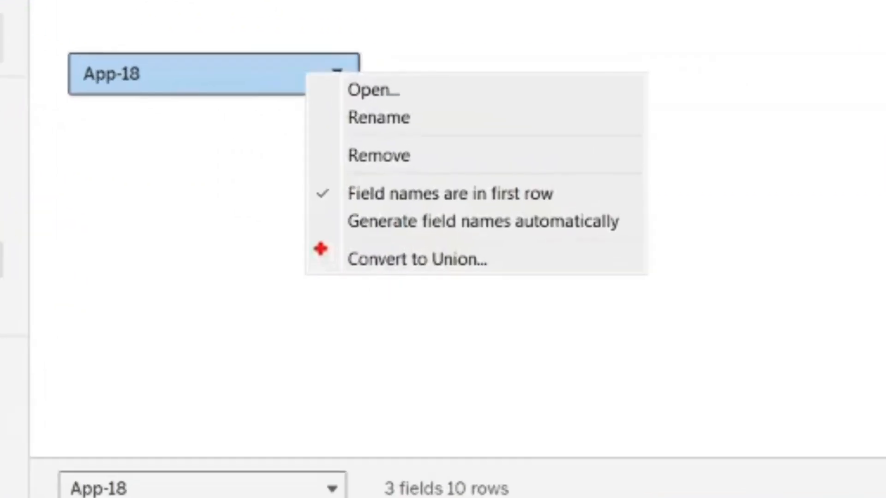
{"action": "left_click_drag", "start_coordinate": [276, 198], "coordinate": [358, 211]}
{"action": "key", "text": "Escape"}
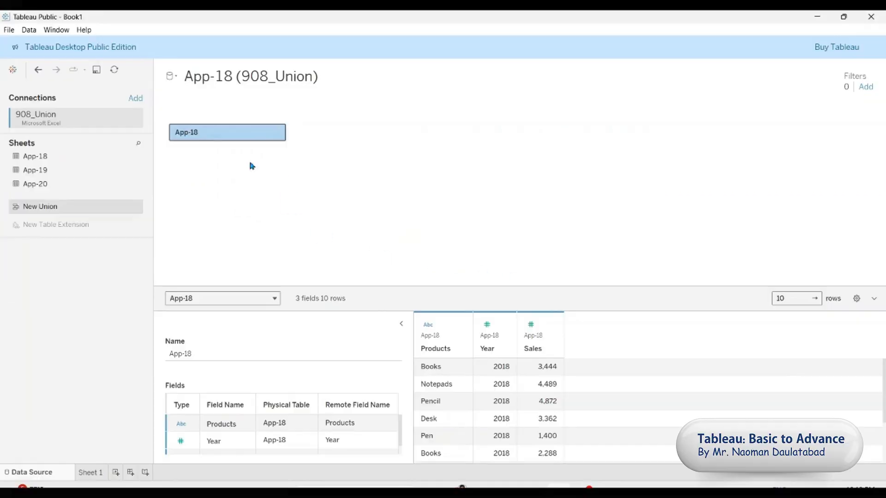
Convert the App-18 table to a specific (manual) union that also includes the App-19 and App-20 sheets
{"action": "left_click", "coordinate": [277, 135]}
{"action": "left_click", "coordinate": [299, 207]}
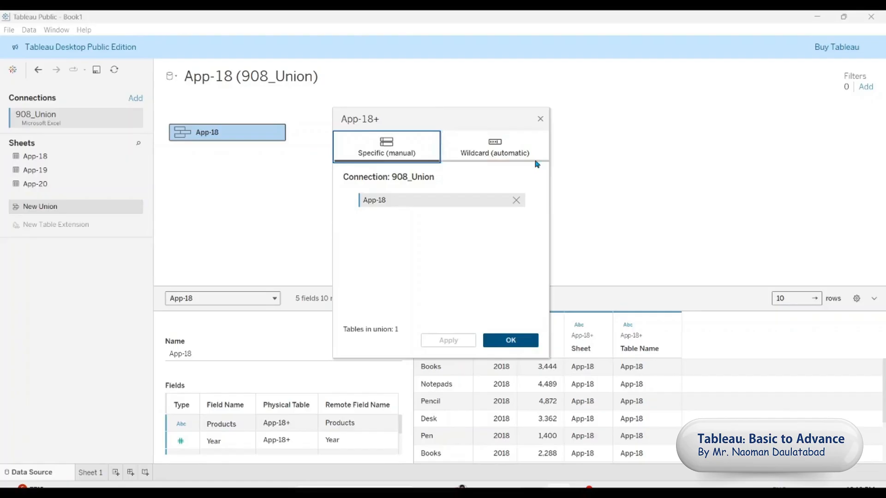
{"action": "left_click_drag", "start_coordinate": [67, 174], "coordinate": [361, 234]}
{"action": "left_click_drag", "start_coordinate": [31, 186], "coordinate": [391, 241]}
{"action": "left_click", "coordinate": [447, 345]}
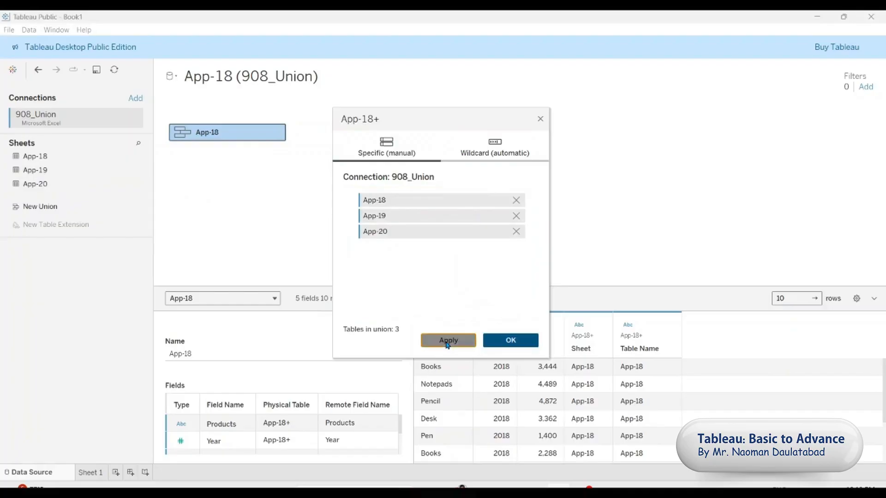
{"action": "left_click", "coordinate": [503, 346]}
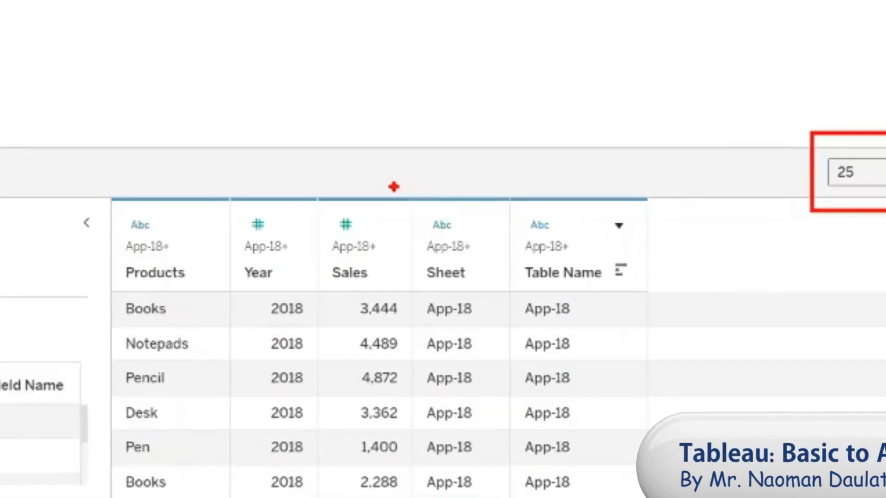
Examine the Sheet and Table Name columns of the union, and check which years Sheet 1 lists
{"action": "mouse_move", "coordinate": [555, 305]}
{"action": "left_mouse_down"}
{"action": "mouse_move", "coordinate": [590, 389]}
{"action": "mouse_move", "coordinate": [672, 422]}
{"action": "mouse_move", "coordinate": [679, 439]}
{"action": "left_mouse_up"}
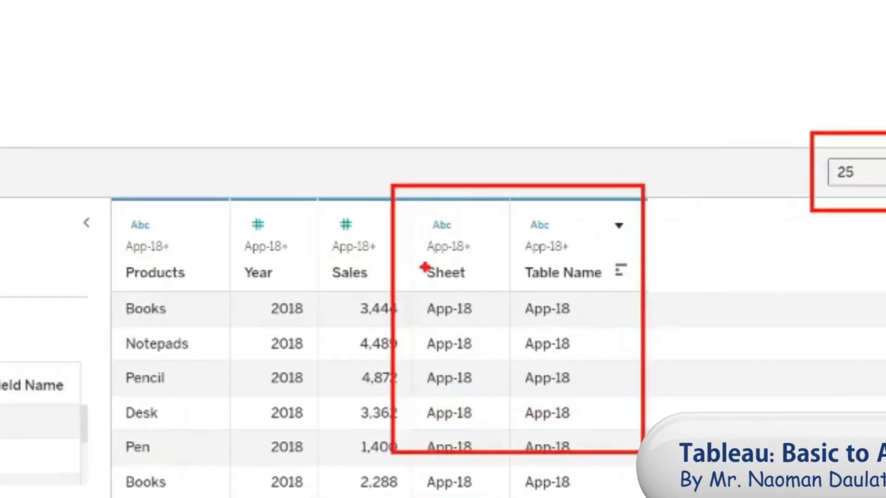
{"action": "mouse_move", "coordinate": [420, 258]}
{"action": "left_mouse_down"}
{"action": "mouse_move", "coordinate": [440, 292]}
{"action": "mouse_move", "coordinate": [486, 294]}
{"action": "left_mouse_up"}
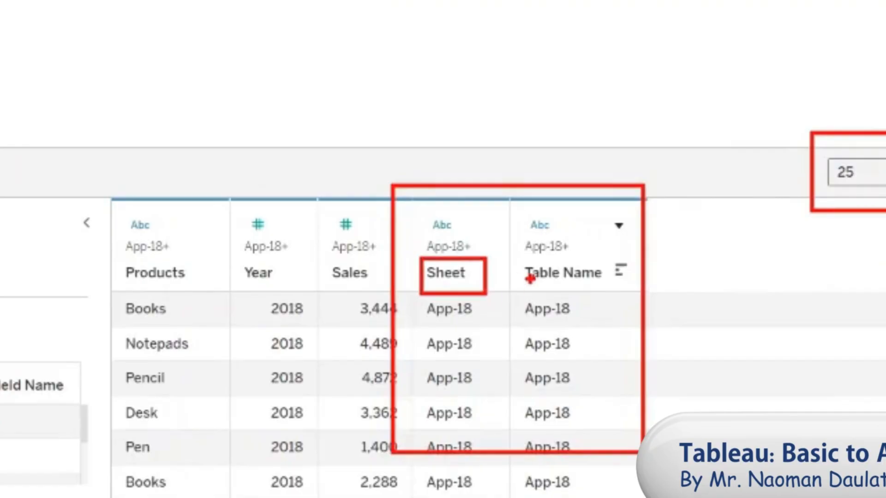
{"action": "mouse_move", "coordinate": [508, 251]}
{"action": "left_mouse_down"}
{"action": "mouse_move", "coordinate": [524, 269]}
{"action": "mouse_move", "coordinate": [613, 286]}
{"action": "left_mouse_up"}
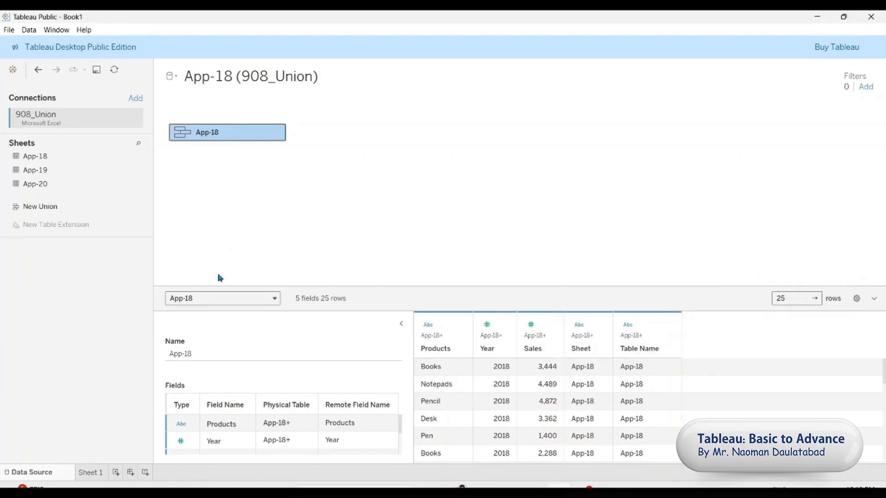
{"action": "left_click", "coordinate": [92, 474]}
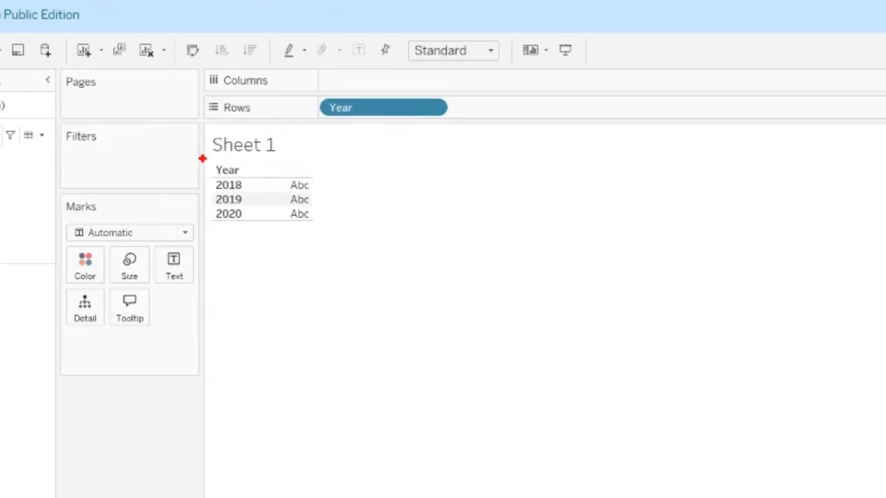
{"action": "mouse_move", "coordinate": [214, 139]}
{"action": "left_mouse_down"}
{"action": "mouse_move", "coordinate": [226, 169]}
{"action": "mouse_move", "coordinate": [249, 191]}
{"action": "left_mouse_up"}
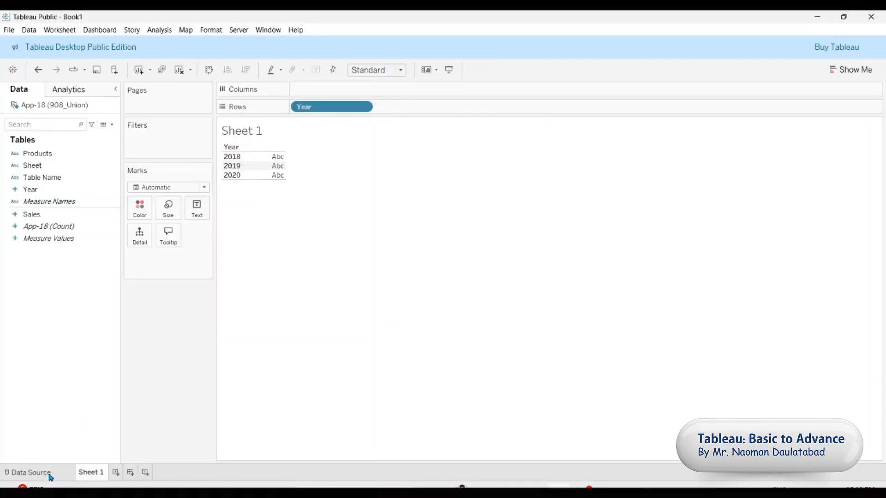
Return to the data source, switch to File Explorer and open the 908_Union_2020 workbook from the Union folder in Excel
{"action": "left_click", "coordinate": [50, 475]}
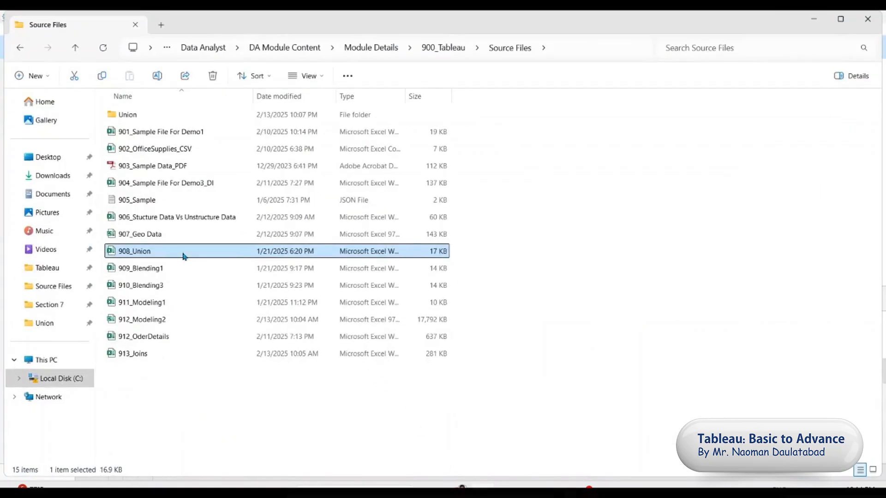
{"action": "double_click", "coordinate": [149, 116]}
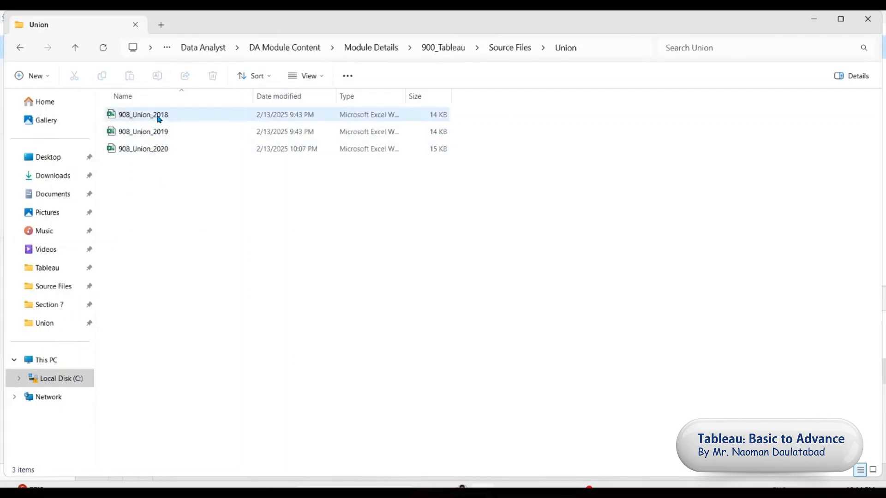
{"action": "left_click", "coordinate": [157, 149]}
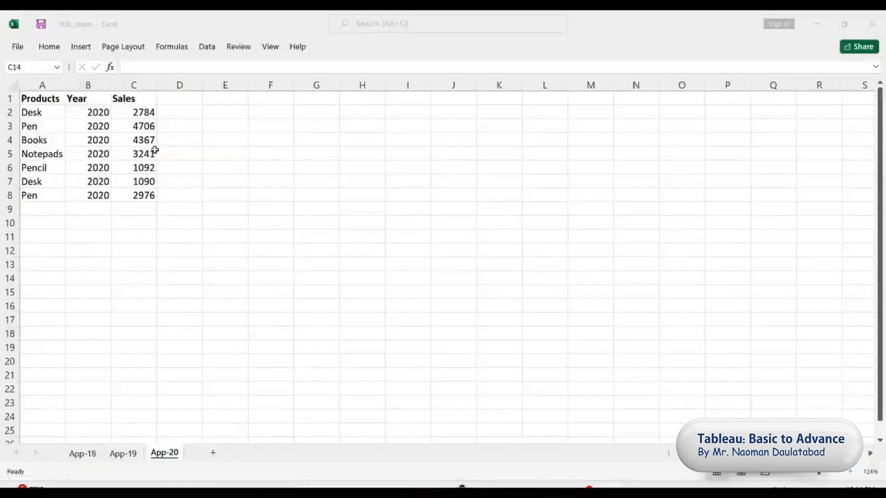
{"action": "left_click", "coordinate": [213, 319]}
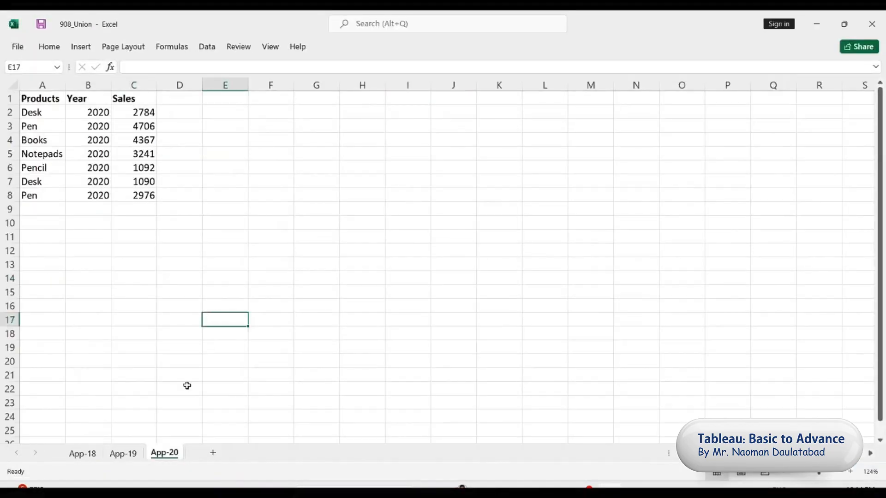
Delete the App-2019 and App-2018 sheets from the 908_Union_2020 workbook, keeping only App-2020
{"action": "right_click", "coordinate": [125, 456]}
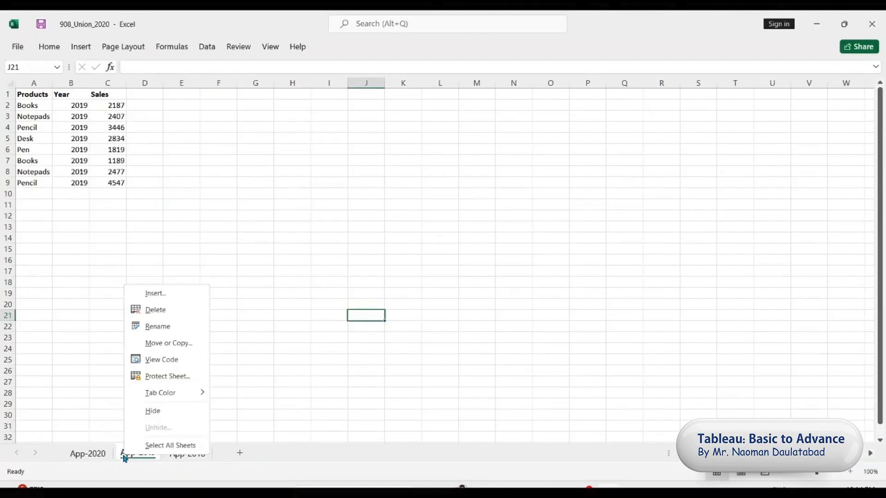
{"action": "left_click", "coordinate": [156, 309]}
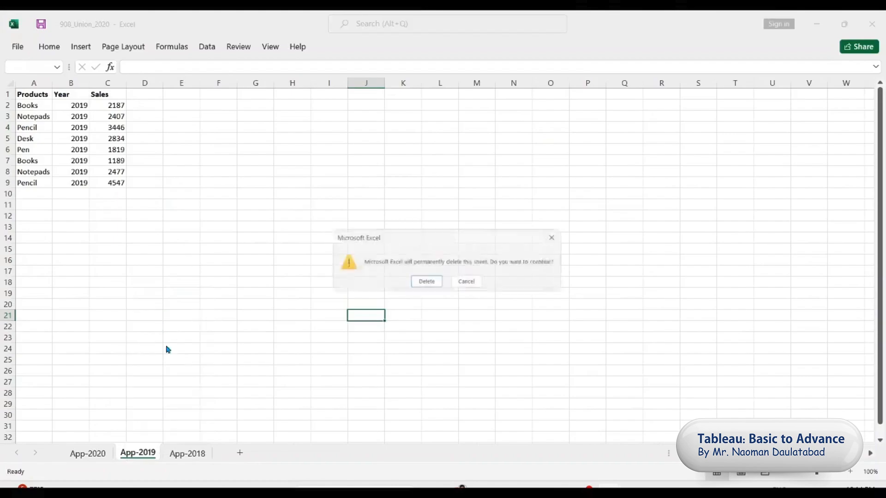
{"action": "right_click", "coordinate": [137, 455]}
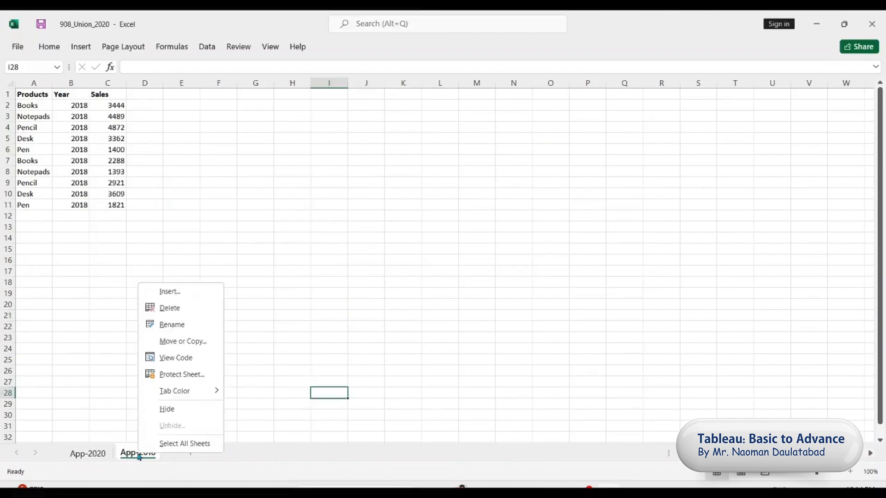
{"action": "left_click", "coordinate": [194, 308]}
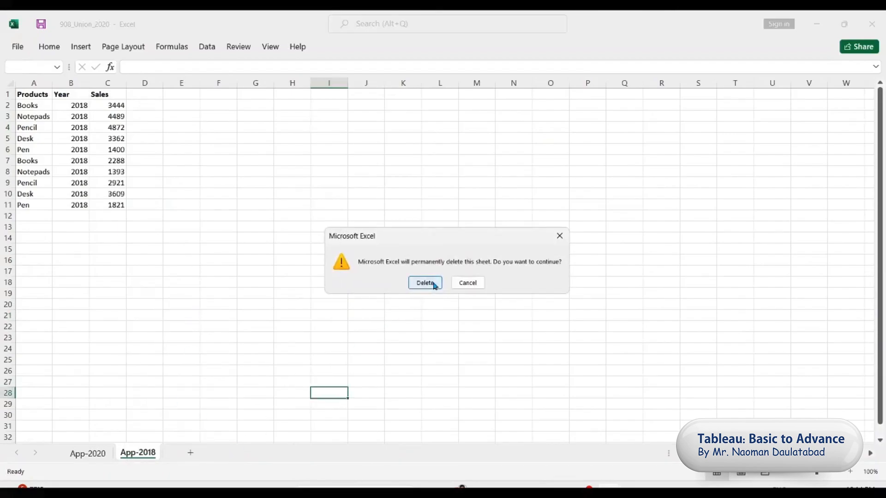
{"action": "left_click", "coordinate": [429, 283]}
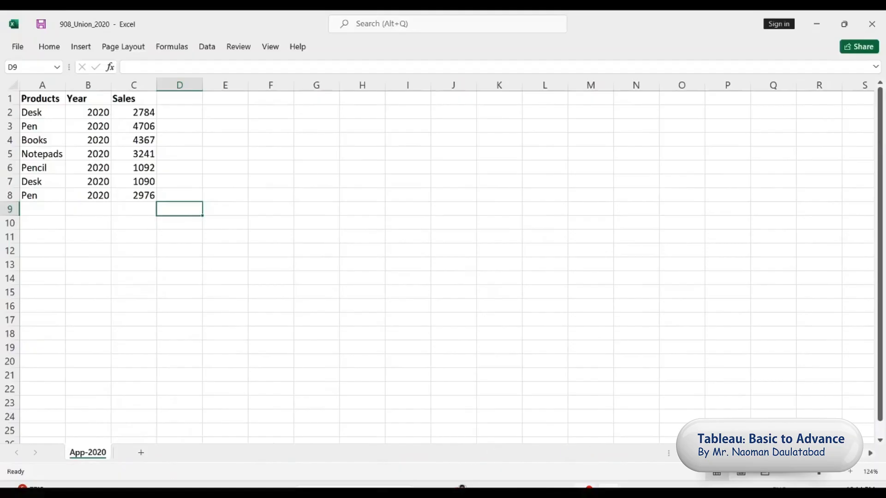
{"action": "left_click", "coordinate": [560, 490]}
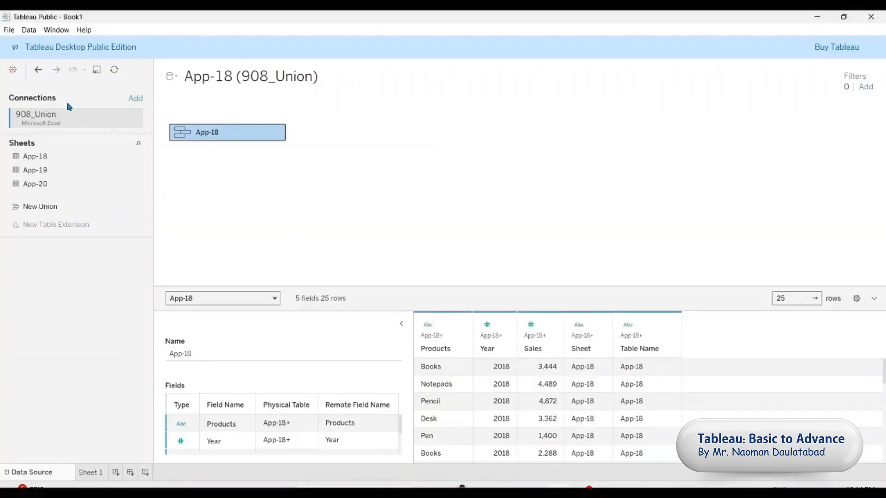
{"action": "left_click", "coordinate": [29, 30]}
{"action": "mouse_move", "coordinate": [56, 29]}
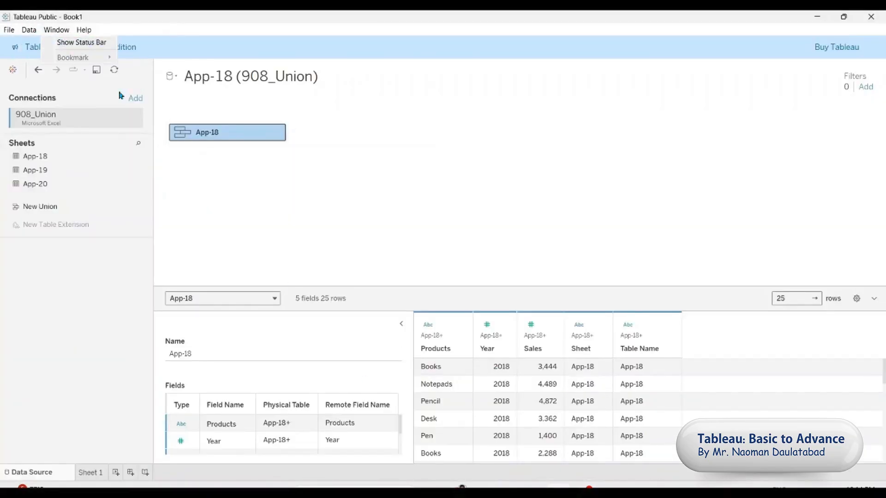
Switch to the 908_Union_2020 workbook in Excel and close it
{"action": "left_click", "coordinate": [608, 490]}
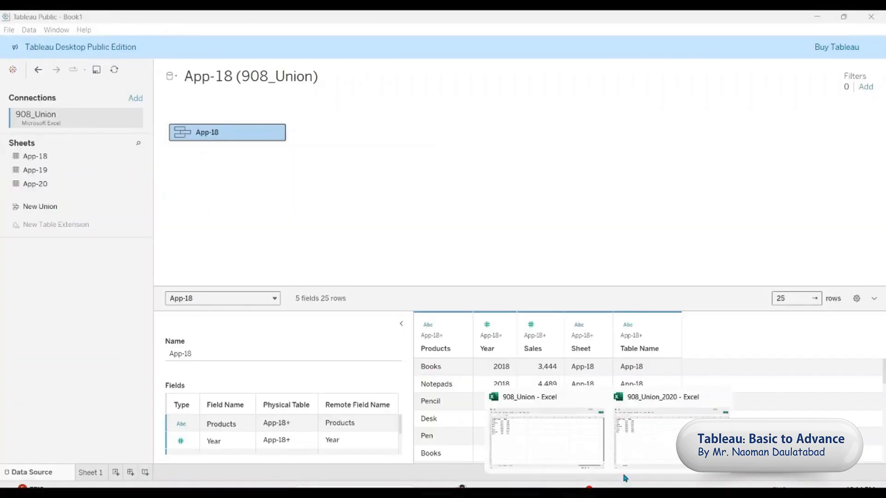
{"action": "left_click", "coordinate": [653, 455]}
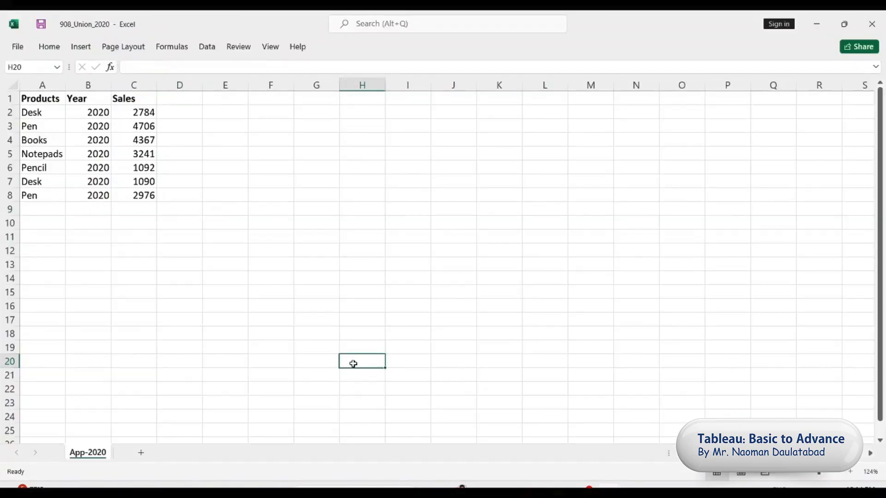
{"action": "left_click", "coordinate": [872, 24]}
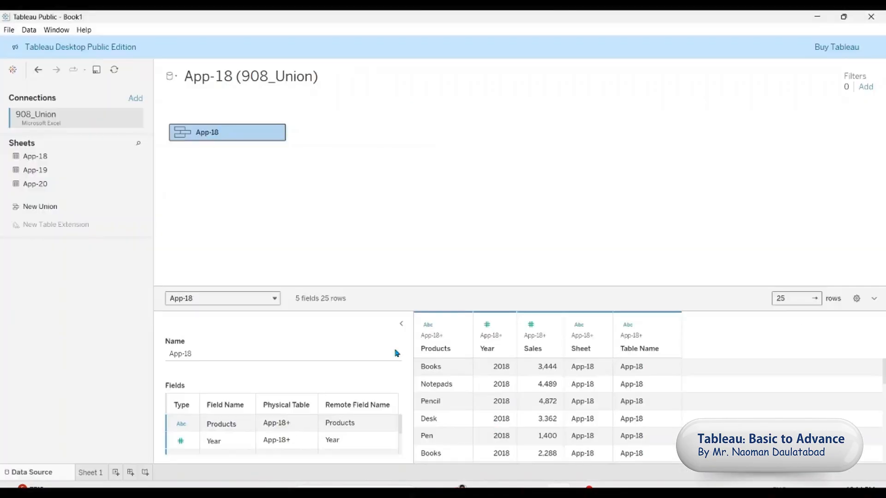
Add a new Microsoft Excel data source in Tableau Public using 908_Union_2020 from the Union folder
{"action": "left_click", "coordinate": [28, 29]}
{"action": "left_click", "coordinate": [39, 42]}
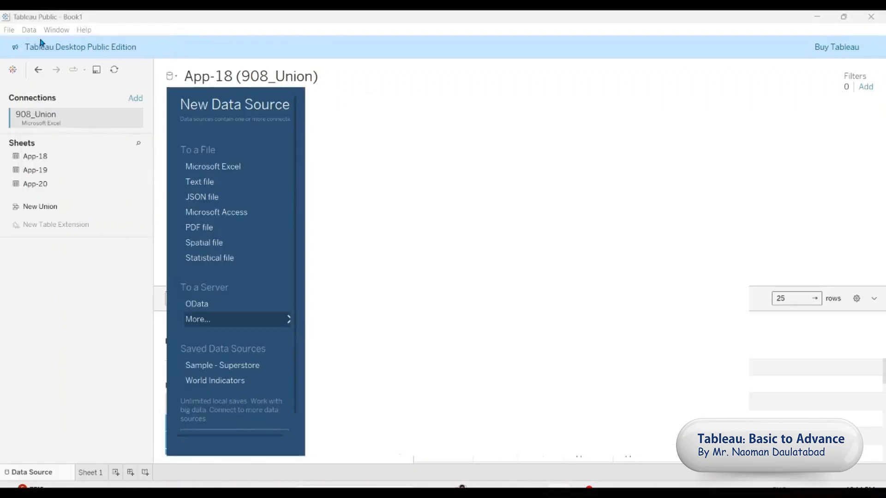
{"action": "left_click", "coordinate": [226, 170]}
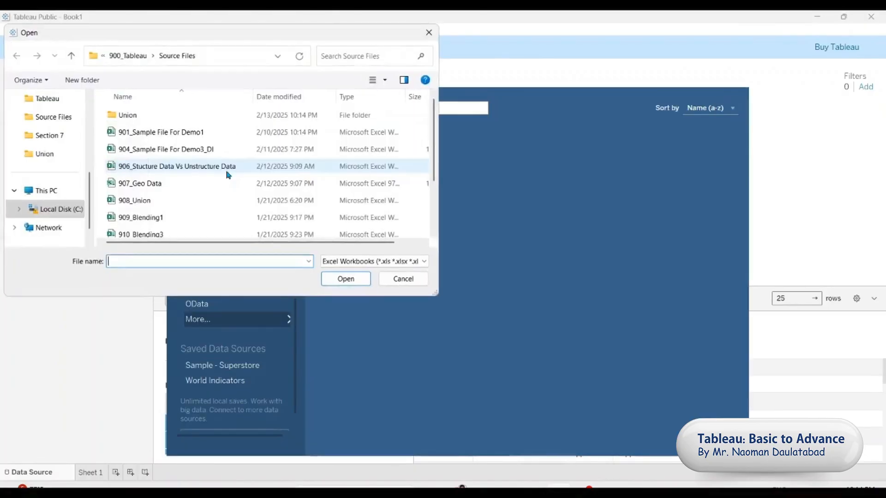
{"action": "double_click", "coordinate": [122, 114]}
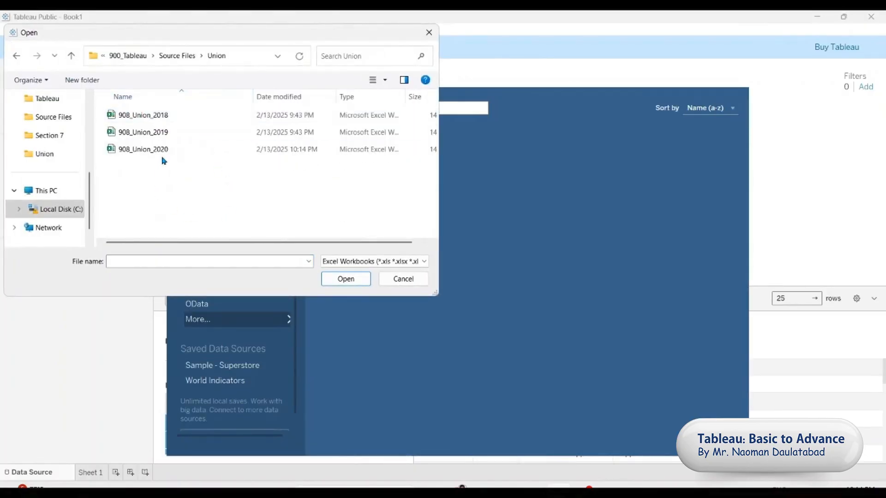
{"action": "left_click", "coordinate": [165, 153]}
{"action": "left_click", "coordinate": [332, 277]}
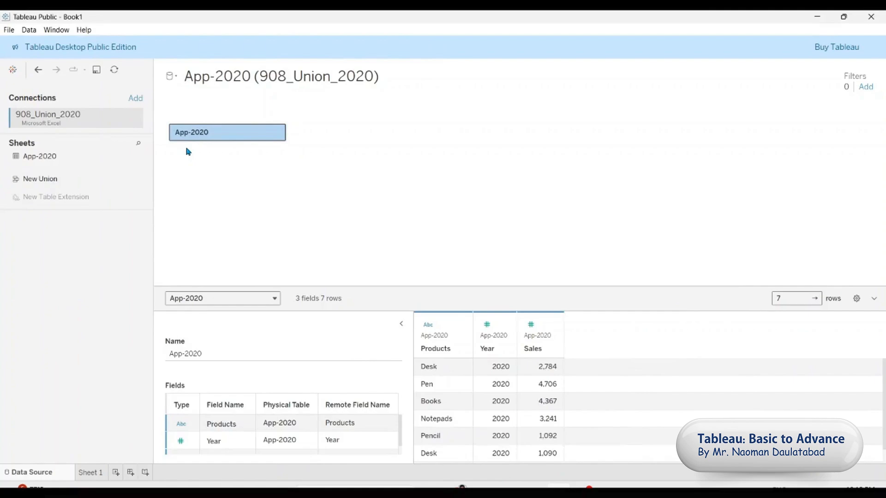
Switch to File Explorer and reopen the 908_Union_2020 workbook from the Union folder in Excel
{"action": "left_click", "coordinate": [607, 492]}
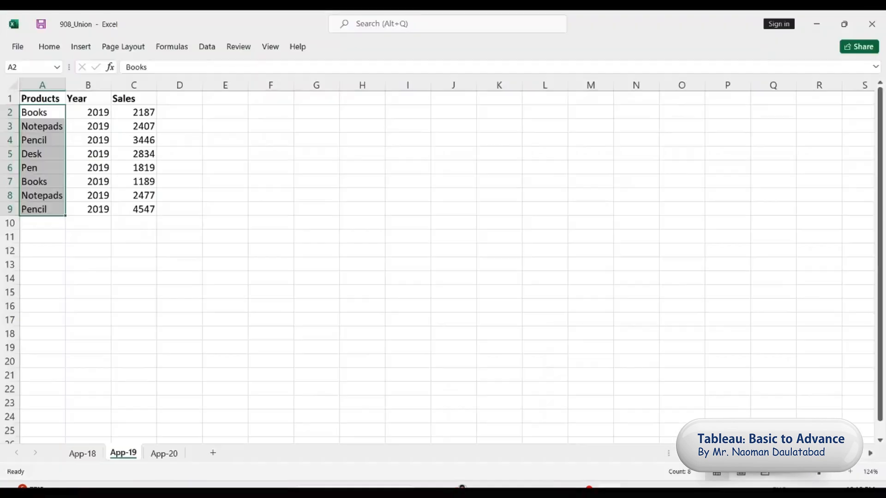
{"action": "left_click", "coordinate": [607, 492]}
{"action": "left_click", "coordinate": [485, 492]}
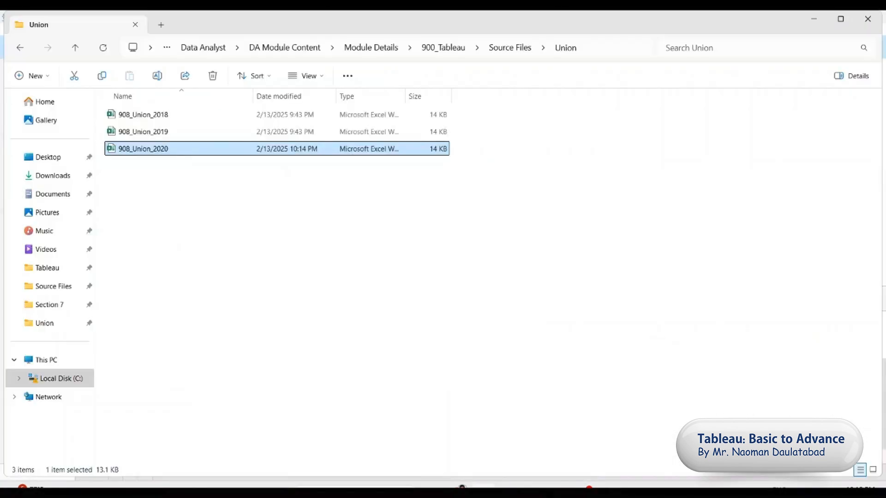
{"action": "double_click", "coordinate": [166, 147]}
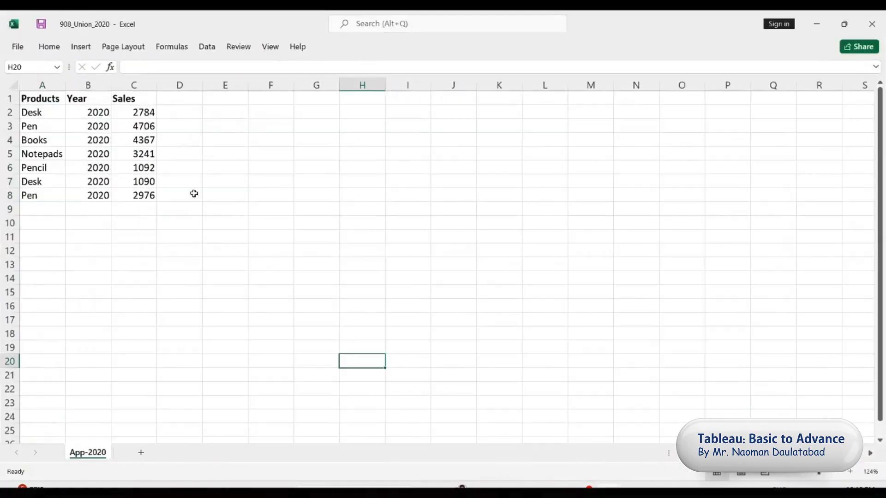
Add a new sheet to the workbook and copy the App-2020 table (A1:C8) into it, starting at A1
{"action": "left_click", "coordinate": [142, 453]}
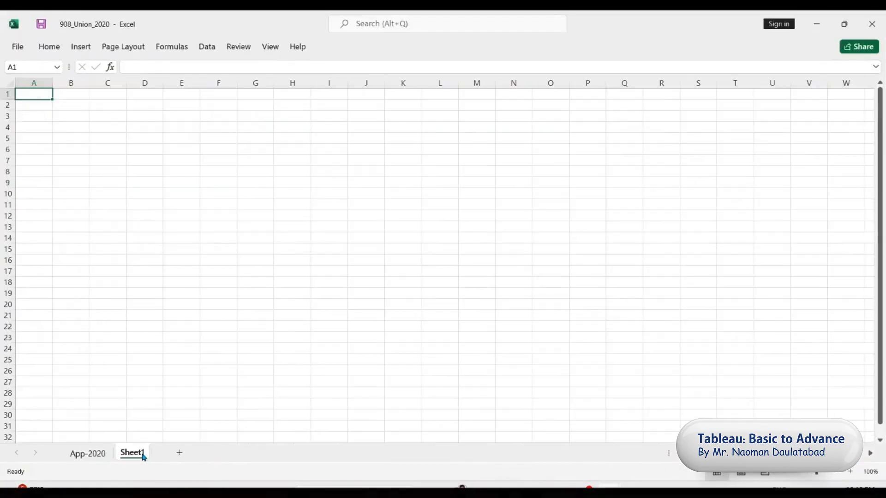
{"action": "left_click", "coordinate": [91, 454]}
{"action": "left_click_drag", "start_coordinate": [50, 97], "coordinate": [150, 195]}
{"action": "key", "text": "ctrl+c"}
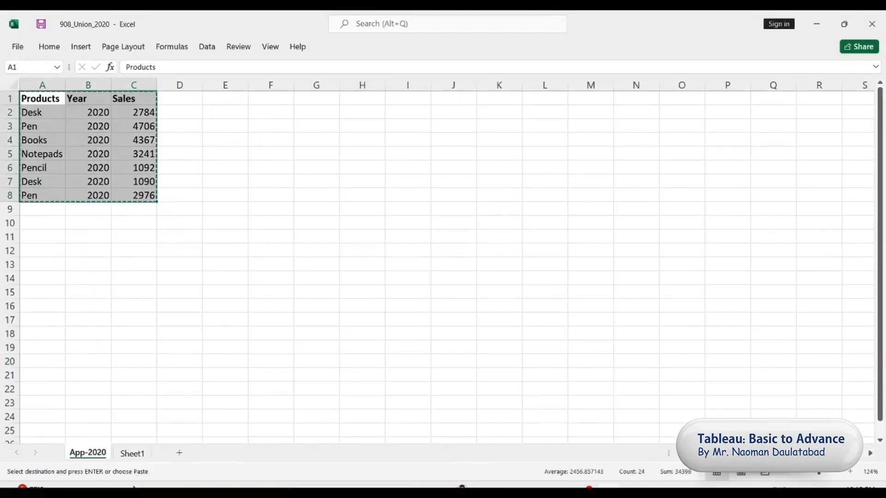
{"action": "left_click", "coordinate": [133, 453]}
{"action": "key", "text": "ctrl+v"}
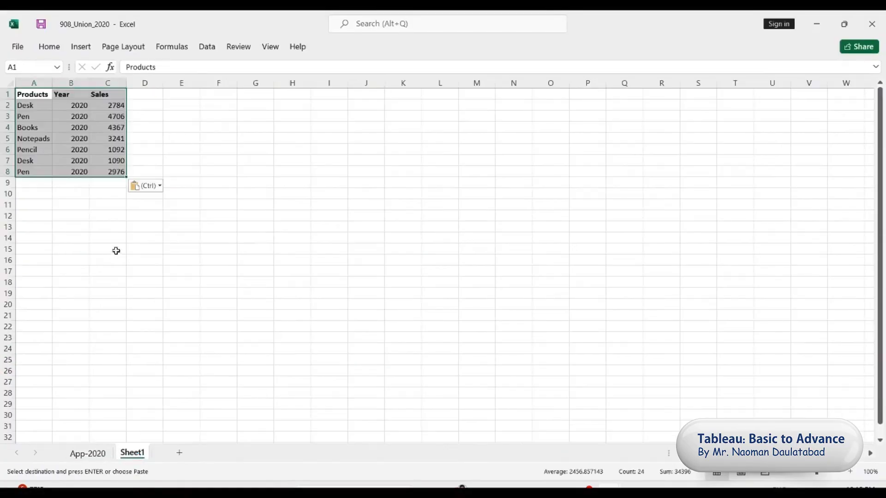
Rename the new sheet App-2021
{"action": "double_click", "coordinate": [144, 449]}
{"action": "type", "text": "A"}
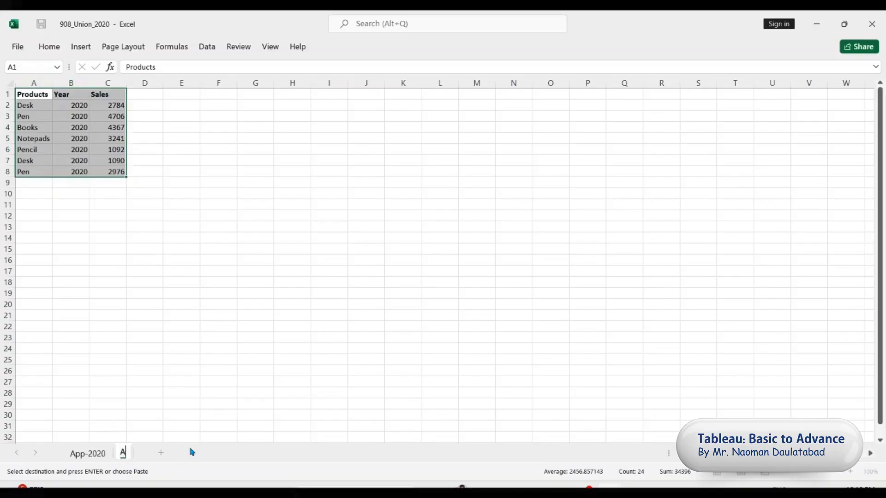
{"action": "type", "text": "pp-2021"}
{"action": "left_click", "coordinate": [92, 240]}
Replace every 2020 with 2021 in the Year column (B2:B8) of the App-2021 sheet
{"action": "left_click_drag", "start_coordinate": [79, 108], "coordinate": [74, 170]}
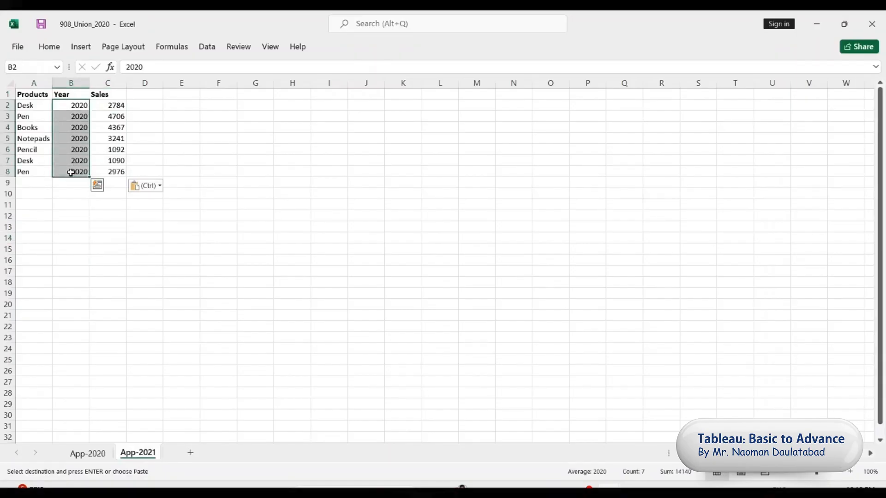
{"action": "key", "text": "ctrl+h"}
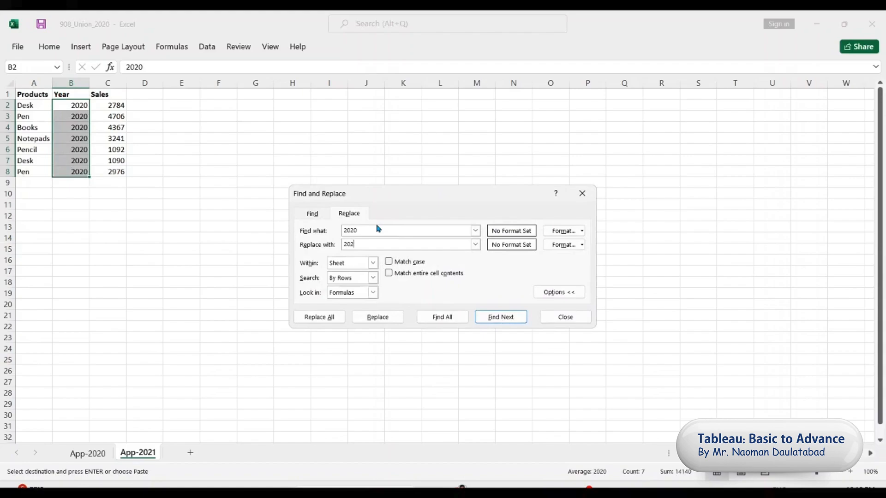
{"action": "left_click", "coordinate": [320, 317]}
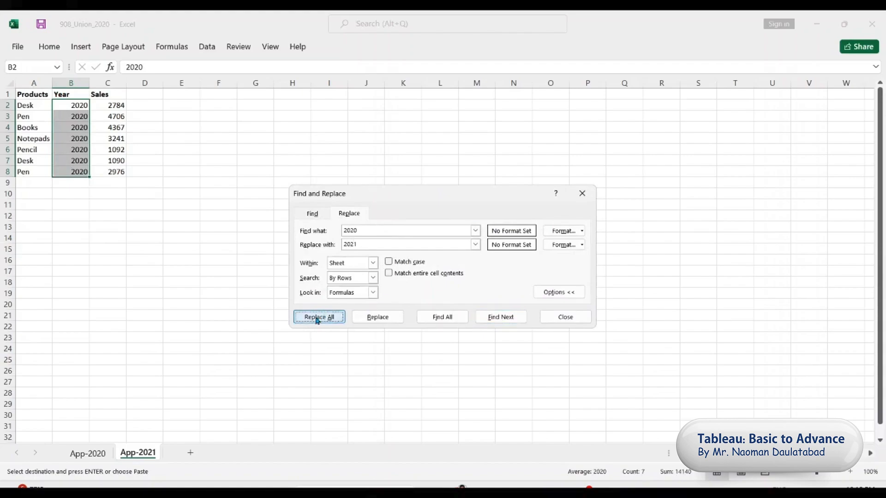
{"action": "key", "text": "Return"}
{"action": "left_click", "coordinate": [565, 317]}
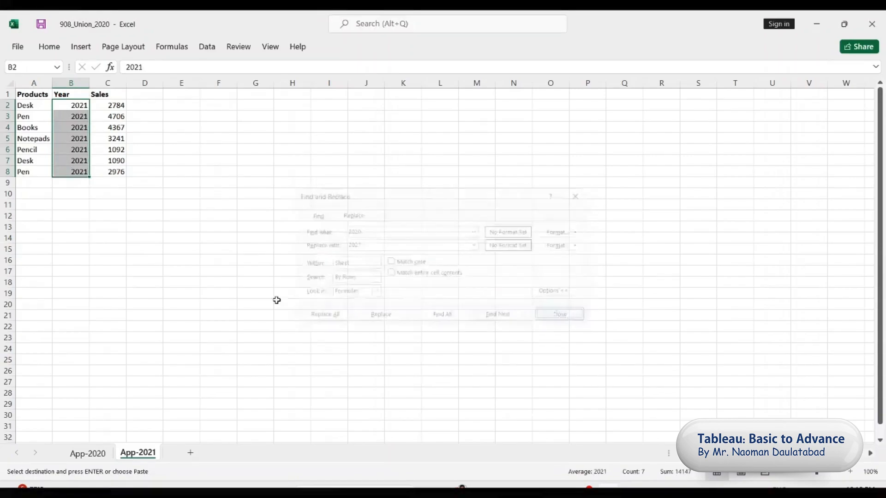
{"action": "left_click", "coordinate": [173, 274]}
{"action": "key", "text": "Escape"}
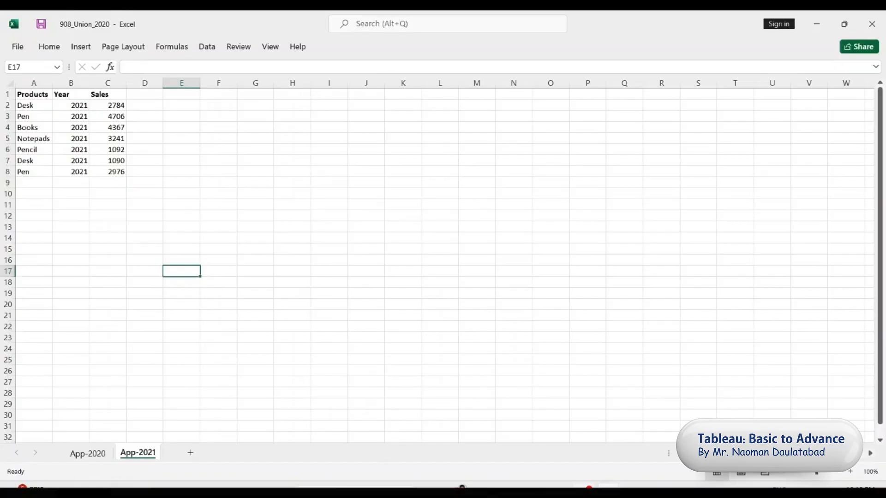
Switch to Tableau Public and convert the App-2020 table to a union using wildcard (automatic) matching
{"action": "key", "text": "alt+Tab"}
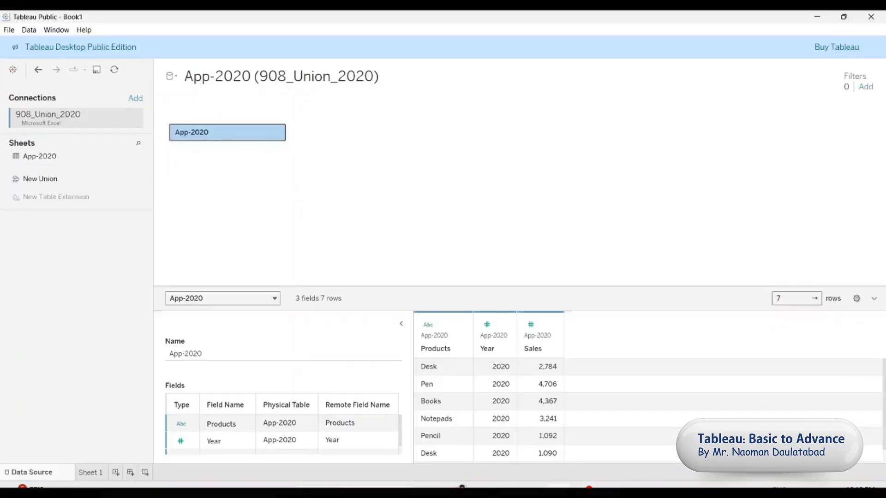
{"action": "right_click", "coordinate": [236, 137]}
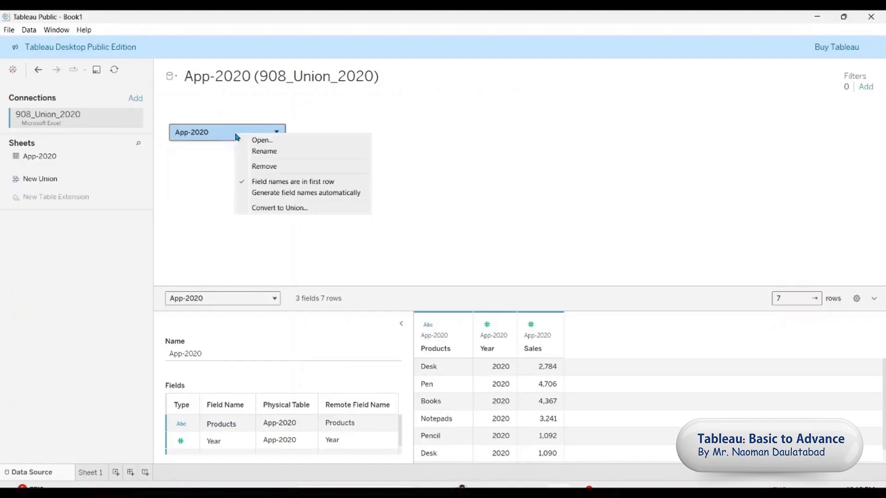
{"action": "left_click", "coordinate": [273, 208]}
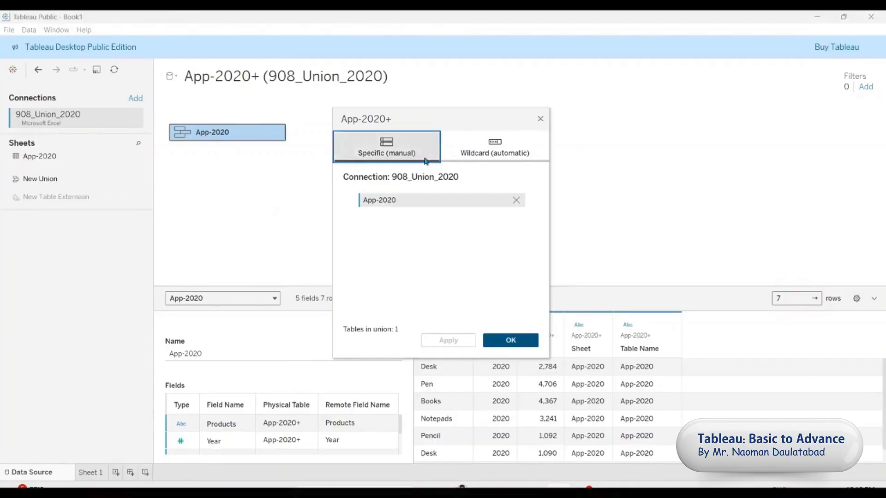
{"action": "left_click", "coordinate": [517, 201]}
{"action": "left_click", "coordinate": [508, 156]}
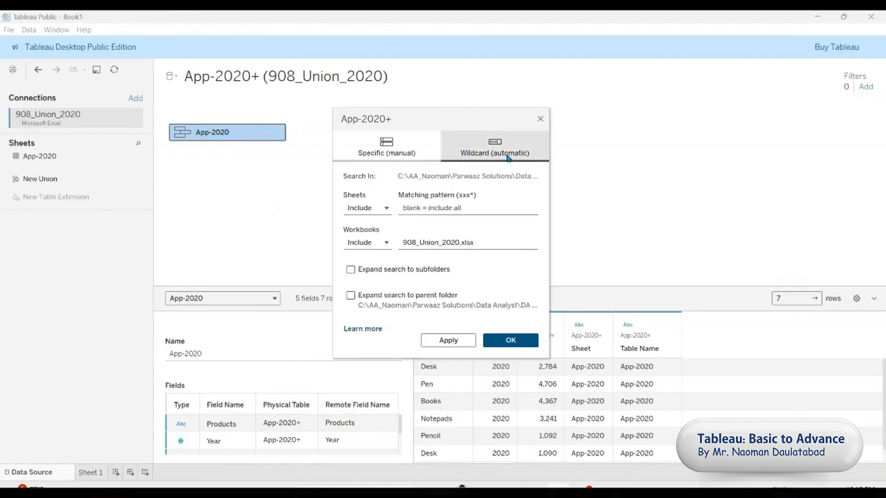
{"action": "left_click", "coordinate": [404, 211]}
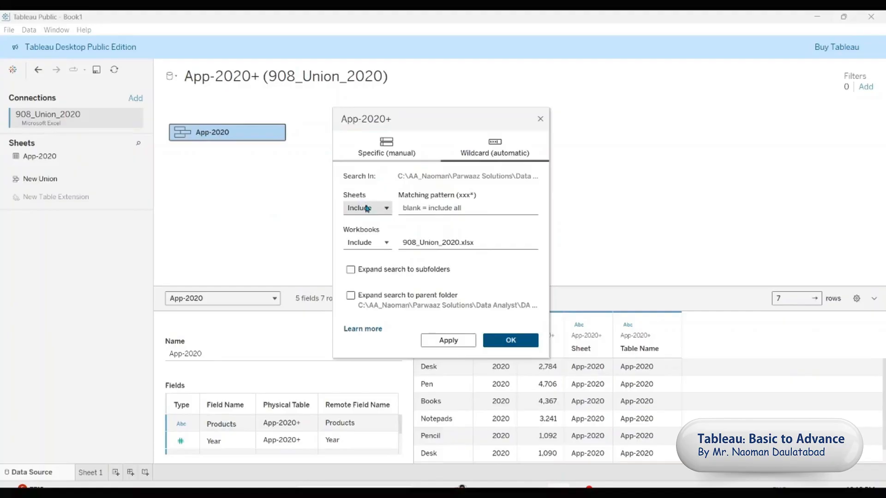
{"action": "key", "text": "ctrl+2"}
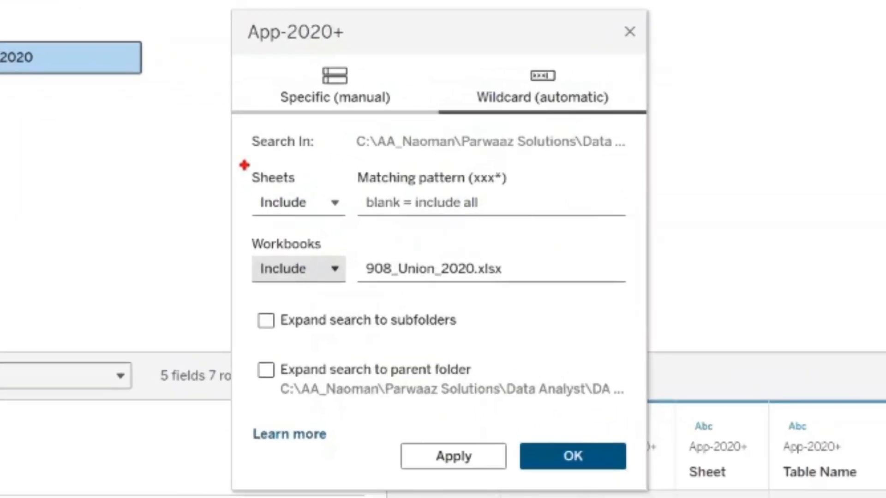
{"action": "left_click_drag", "start_coordinate": [339, 189], "coordinate": [376, 219]}
{"action": "left_click_drag", "start_coordinate": [244, 234], "coordinate": [356, 270]}
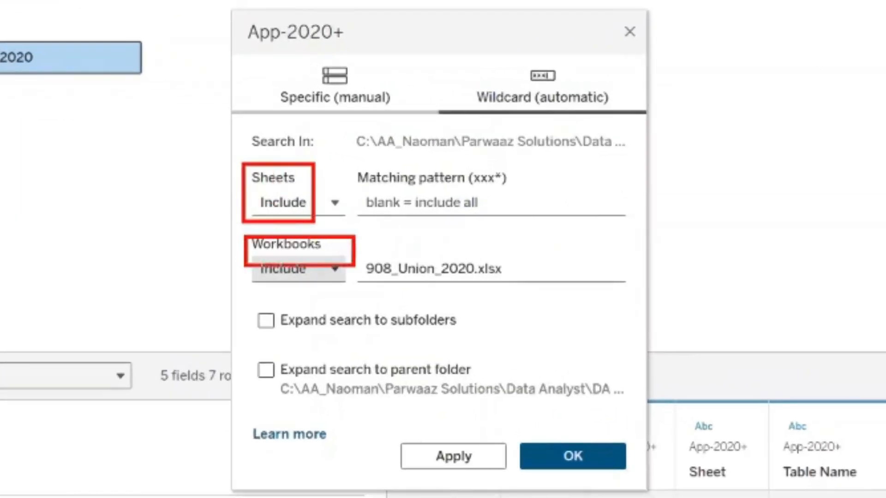
{"action": "key", "text": "Escape"}
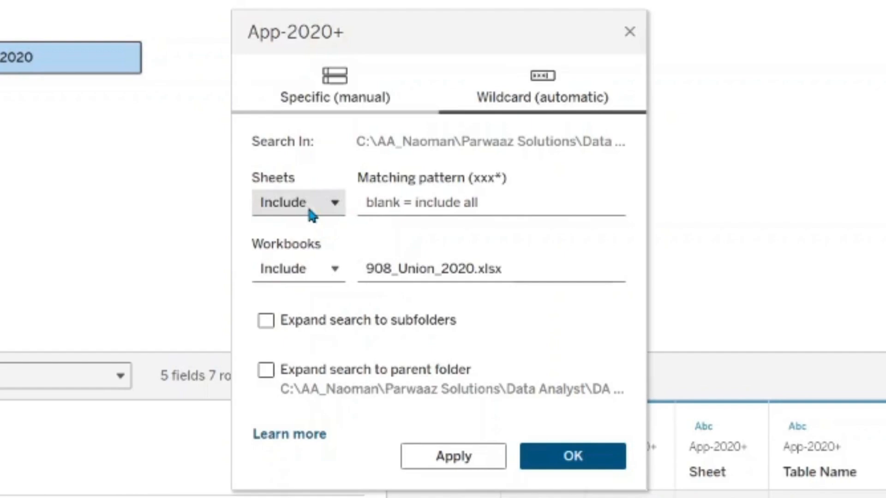
Set the union's sheet matching pattern to App* for the 908_Union_2020.xlsx workbook and apply the union
{"action": "left_click", "coordinate": [444, 203]}
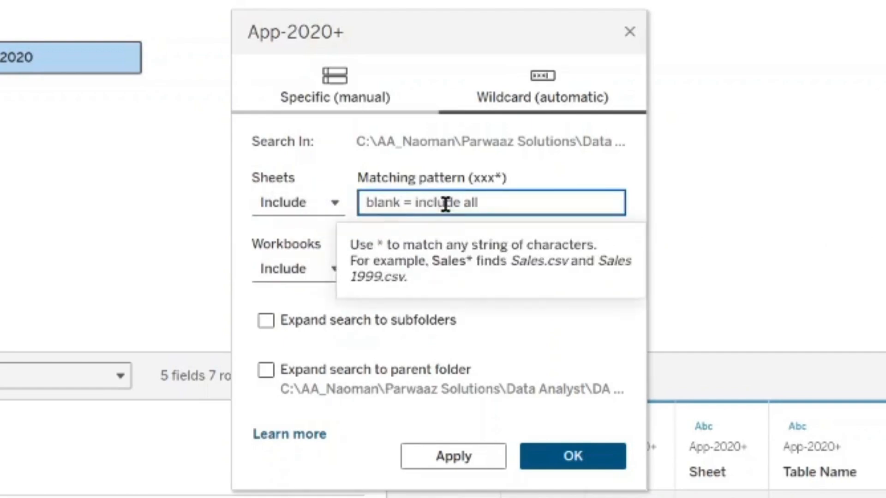
{"action": "type", "text": "App"}
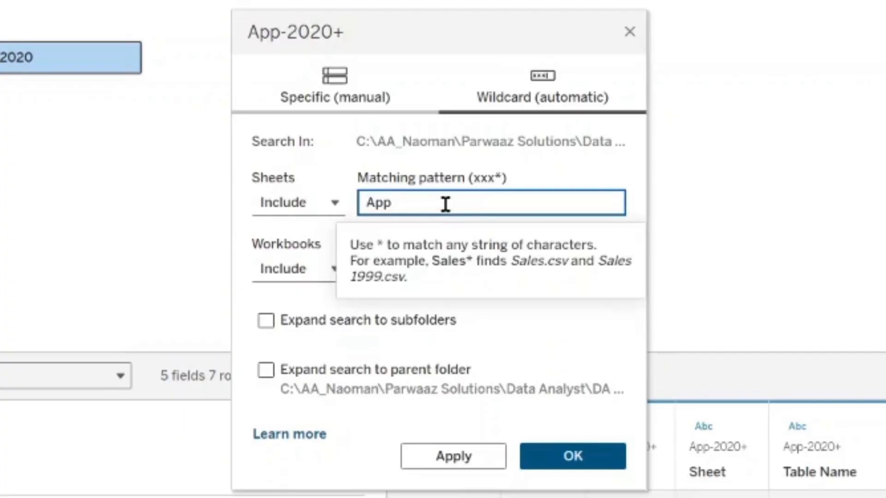
{"action": "type", "text": "*"}
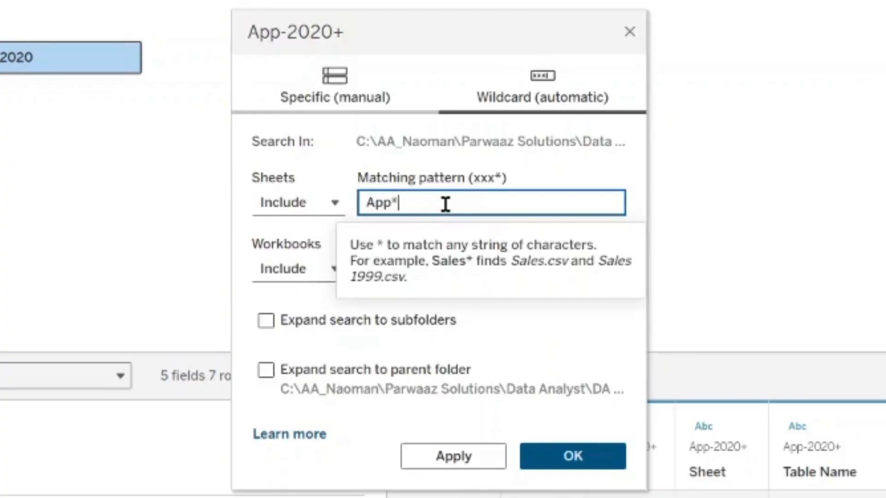
{"action": "left_click", "coordinate": [301, 232]}
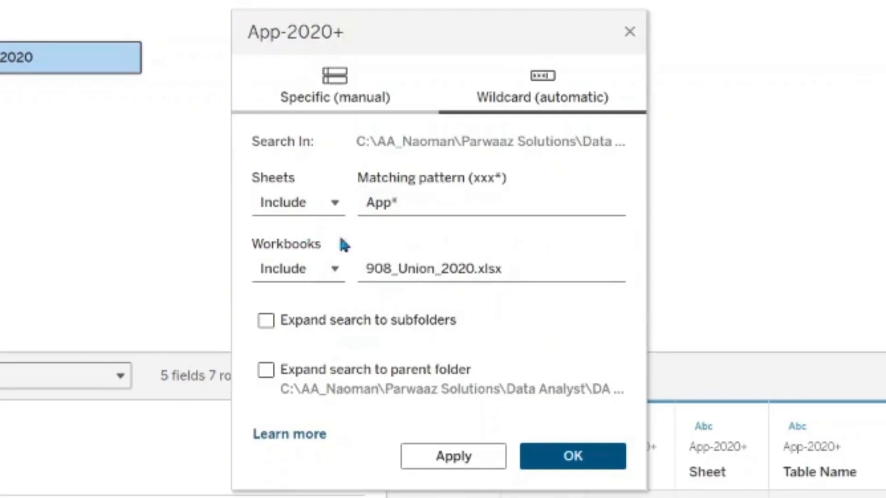
{"action": "left_click", "coordinate": [455, 465]}
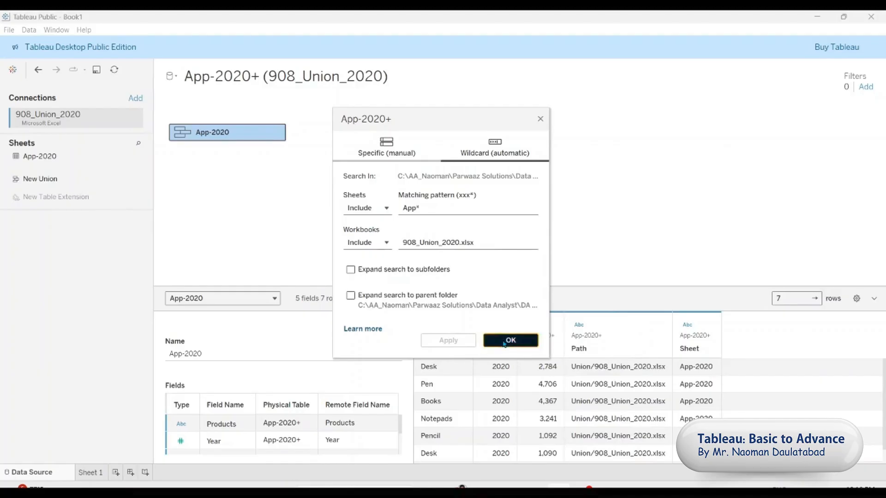
{"action": "left_click", "coordinate": [572, 456]}
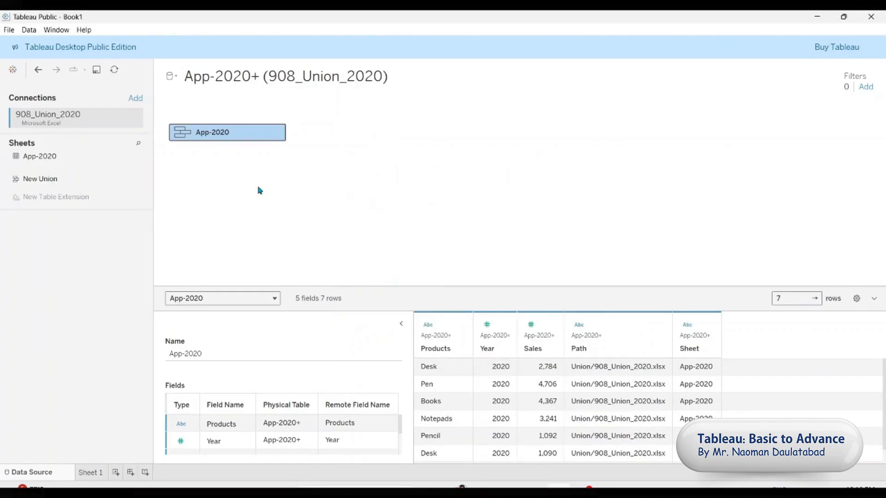
Check the union's preview rows, and switch to Excel to review the App-2021 sheet in 908_Union_2020
{"action": "scroll", "coordinate": [556, 381], "scroll_direction": "down", "scroll_amount": 1}
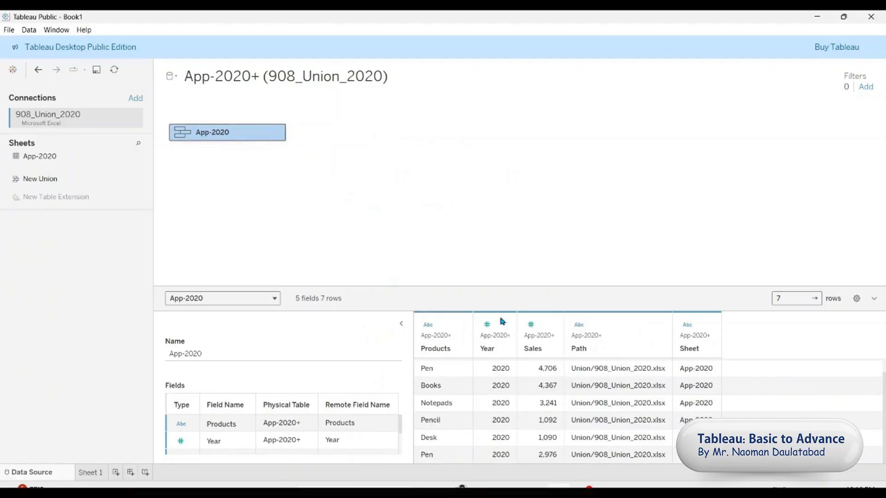
{"action": "mouse_move", "coordinate": [605, 492]}
{"action": "left_click", "coordinate": [654, 454]}
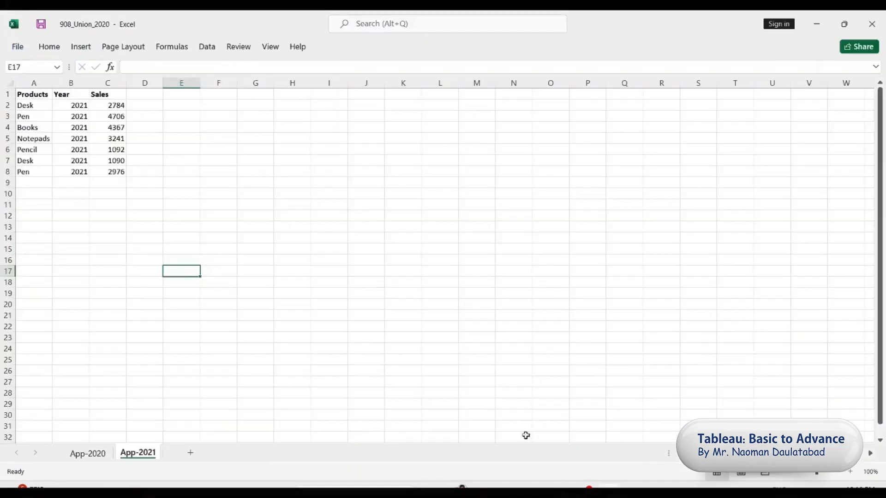
{"action": "left_click", "coordinate": [396, 389]}
Switch back to Tableau Public and refresh the App-2020+ data source from Sheet 2
{"action": "key", "text": "alt+Tab"}
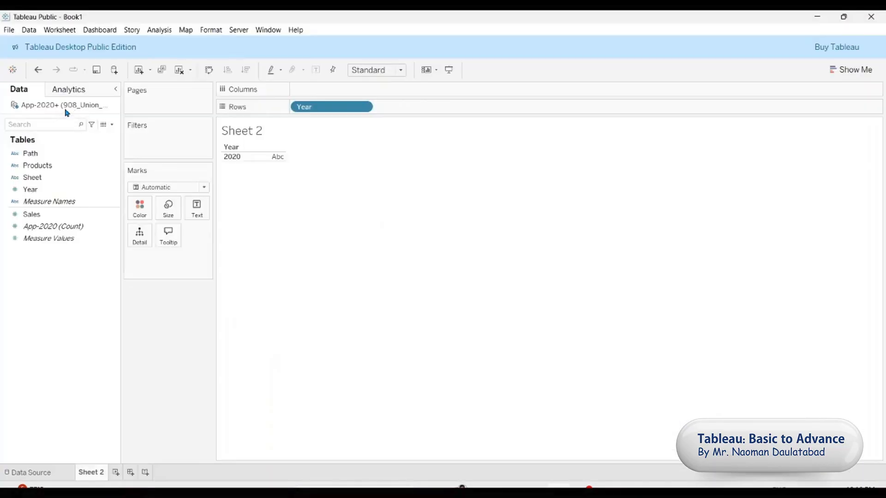
{"action": "right_click", "coordinate": [65, 108]}
{"action": "left_click", "coordinate": [92, 128]}
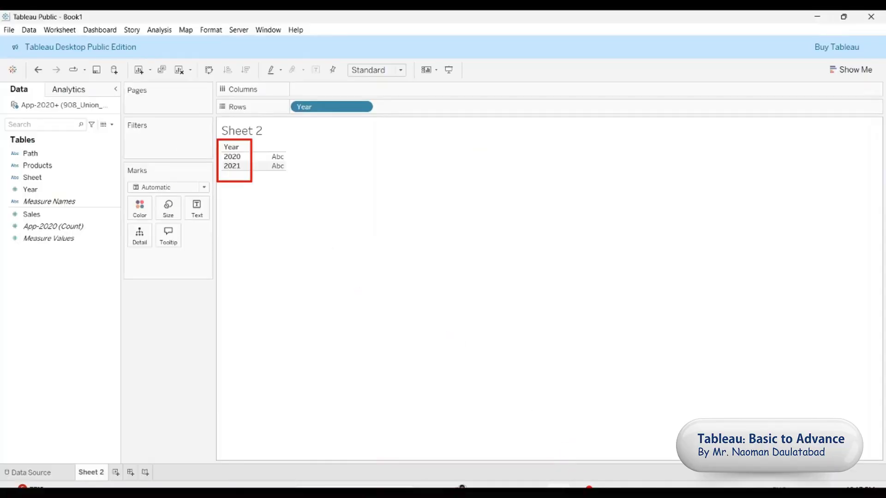
Switch to the 908_Union workbook in Excel and examine its App-20 sheet and the yearly sheet names
{"action": "left_click", "coordinate": [609, 434]}
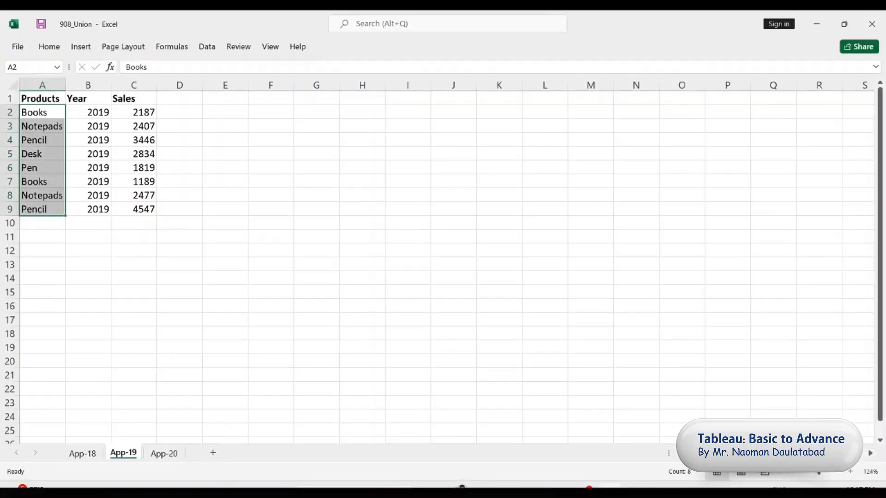
{"action": "left_click", "coordinate": [165, 455]}
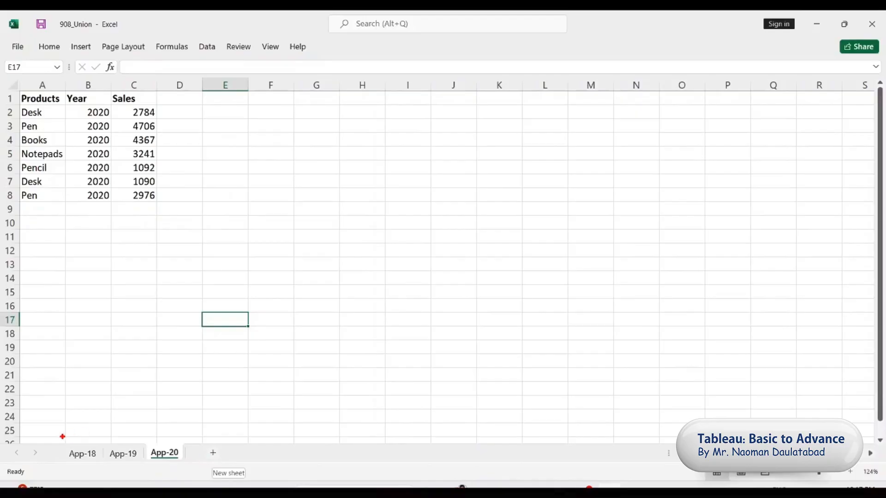
{"action": "mouse_move", "coordinate": [57, 436]}
{"action": "left_mouse_down"}
{"action": "mouse_move", "coordinate": [79, 459]}
{"action": "mouse_move", "coordinate": [200, 467]}
{"action": "left_mouse_up"}
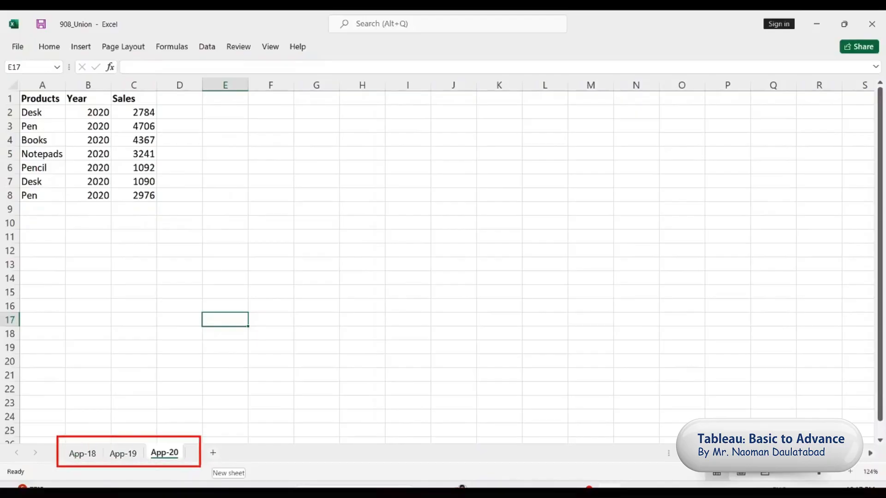
{"action": "key", "text": "Escape"}
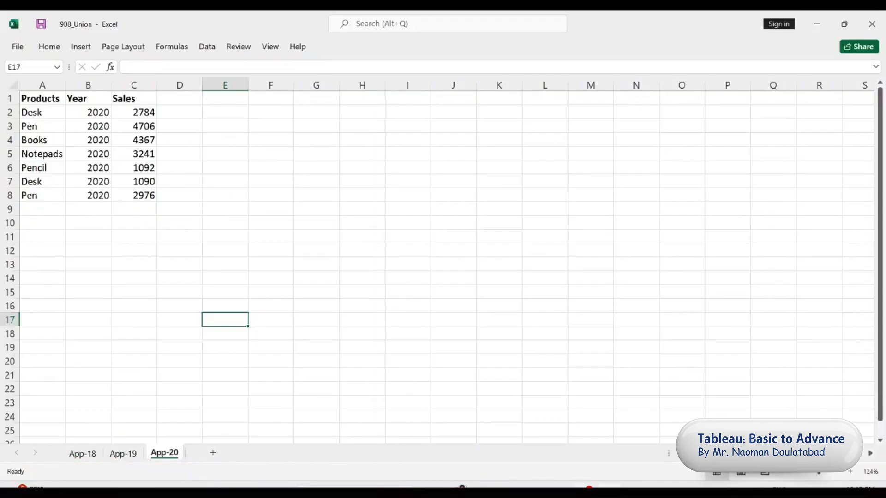
Switch to Tableau Public and add a new Microsoft Excel data source from the 908_Union_2018 workbook
{"action": "key", "text": "alt+Tab"}
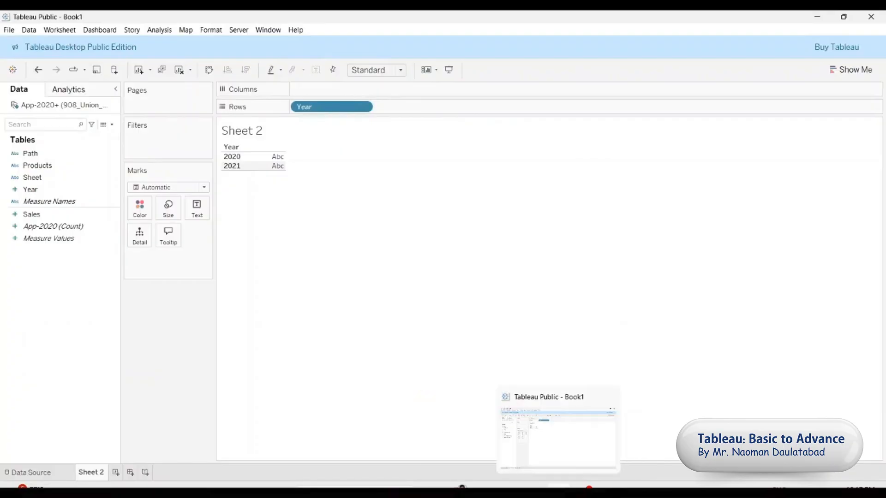
{"action": "left_click", "coordinate": [36, 32]}
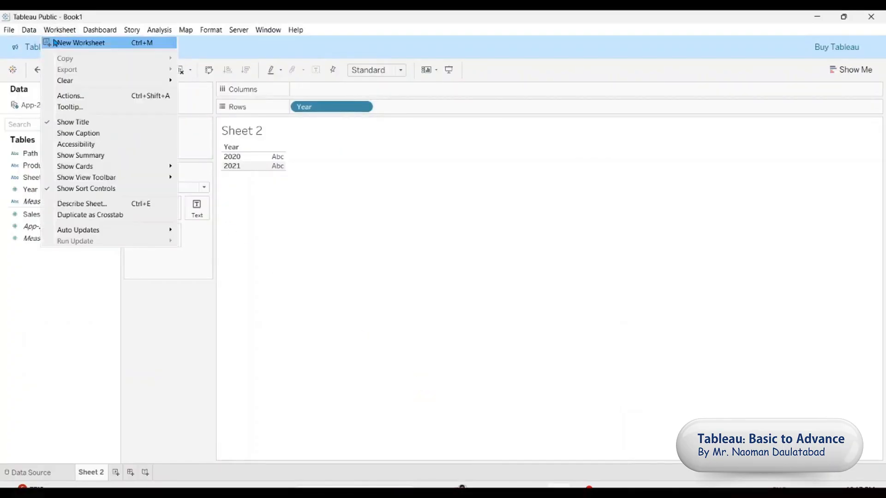
{"action": "left_click", "coordinate": [41, 43]}
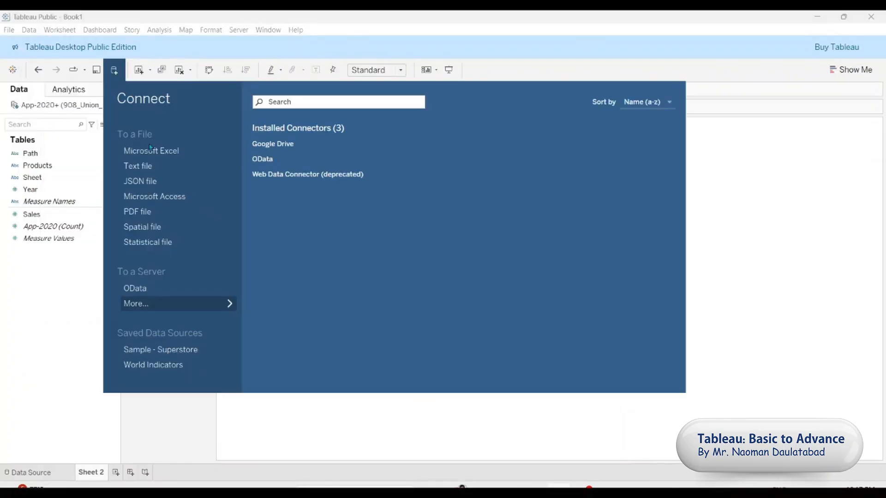
{"action": "left_click", "coordinate": [153, 155]}
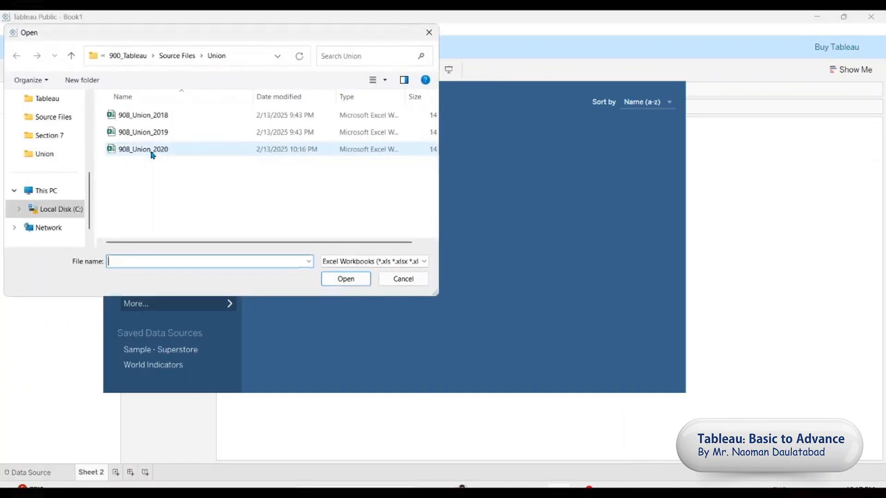
{"action": "left_click", "coordinate": [149, 120]}
{"action": "left_click", "coordinate": [346, 279]}
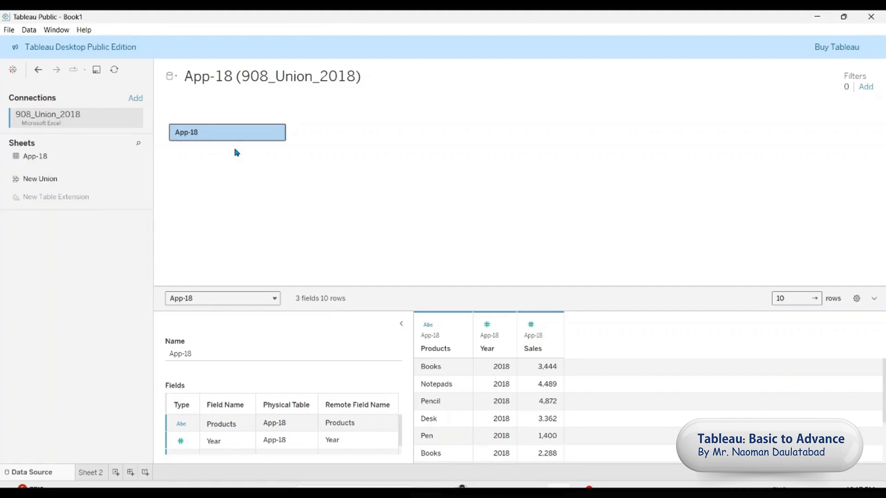
Convert the App-18 table to a union with wildcard (automatic) matching
{"action": "mouse_move", "coordinate": [271, 135]}
{"action": "left_click", "coordinate": [275, 134]}
{"action": "left_click", "coordinate": [312, 210]}
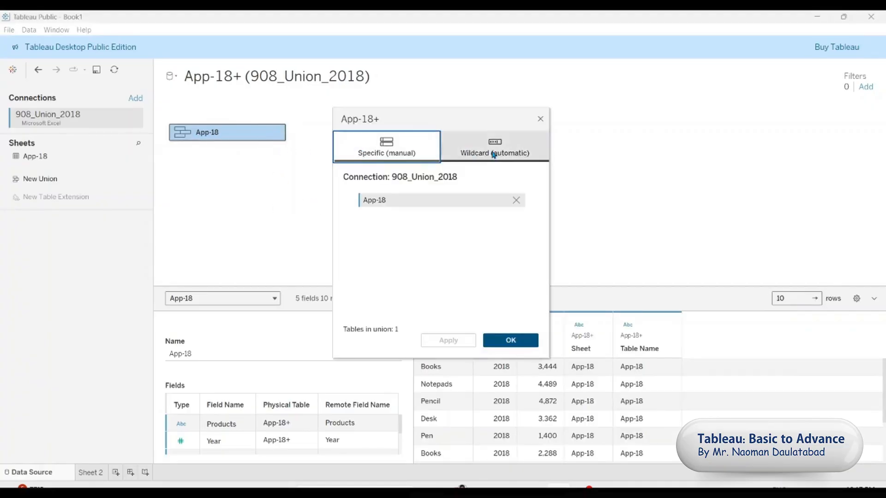
{"action": "left_click", "coordinate": [494, 154]}
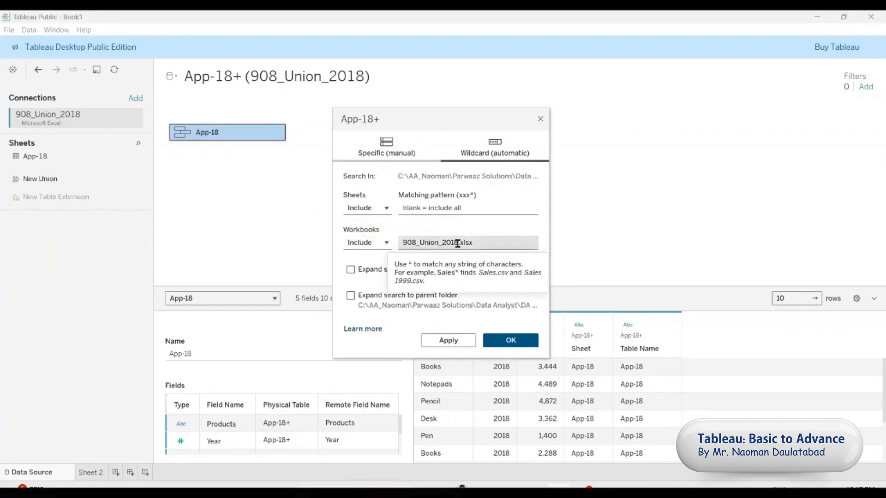
Set the union's workbook matching pattern to *.xlsx, apply the union, and go to Sheet 2
{"action": "left_click_drag", "start_coordinate": [458, 244], "coordinate": [401, 246]}
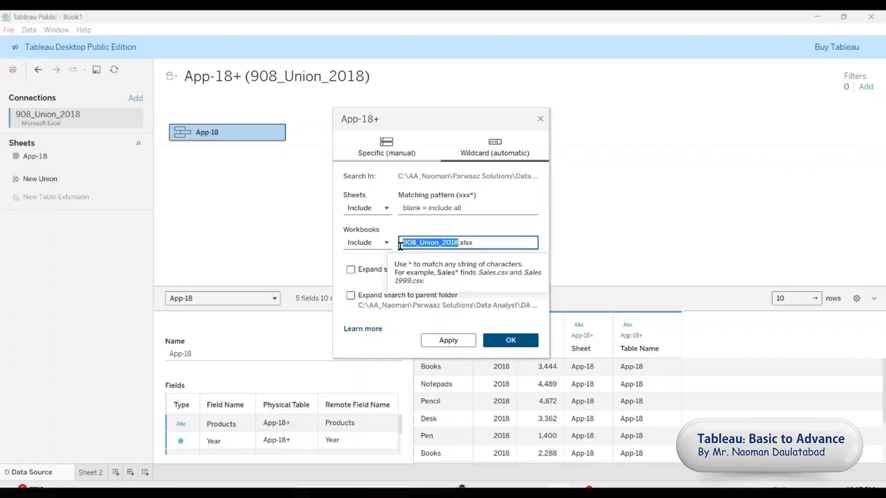
{"action": "type", "text": "*"}
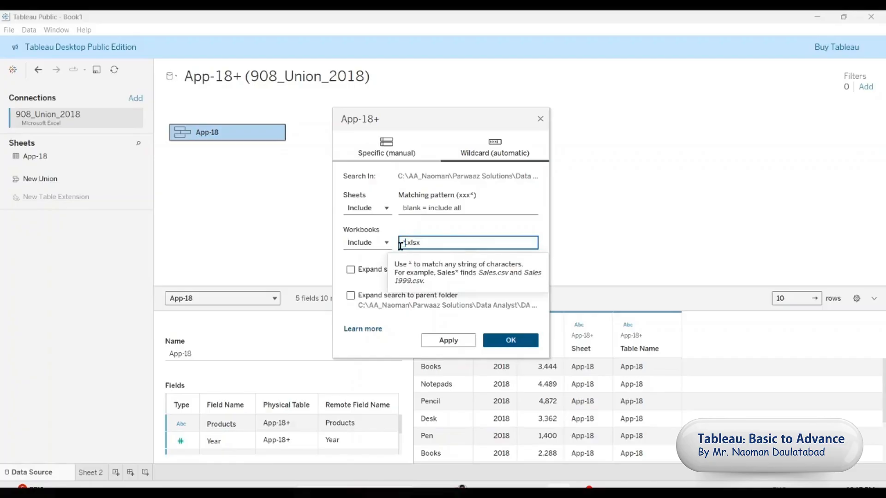
{"action": "left_click", "coordinate": [447, 341]}
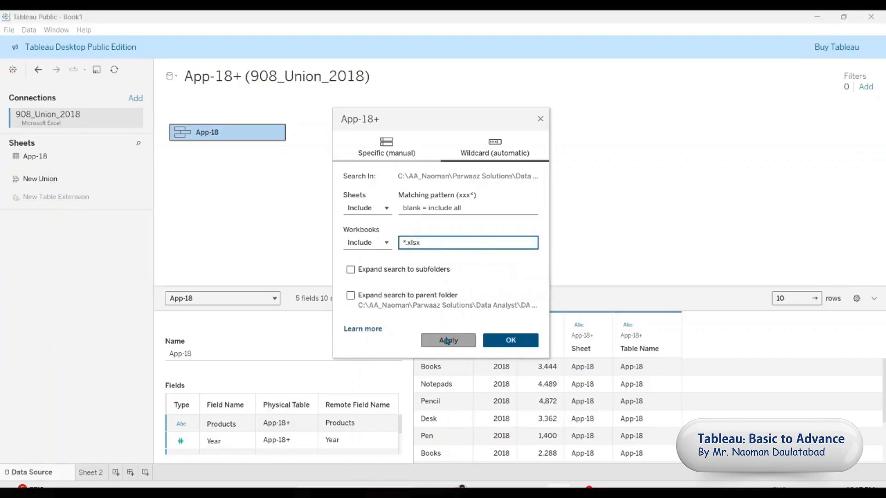
{"action": "left_click", "coordinate": [446, 340]}
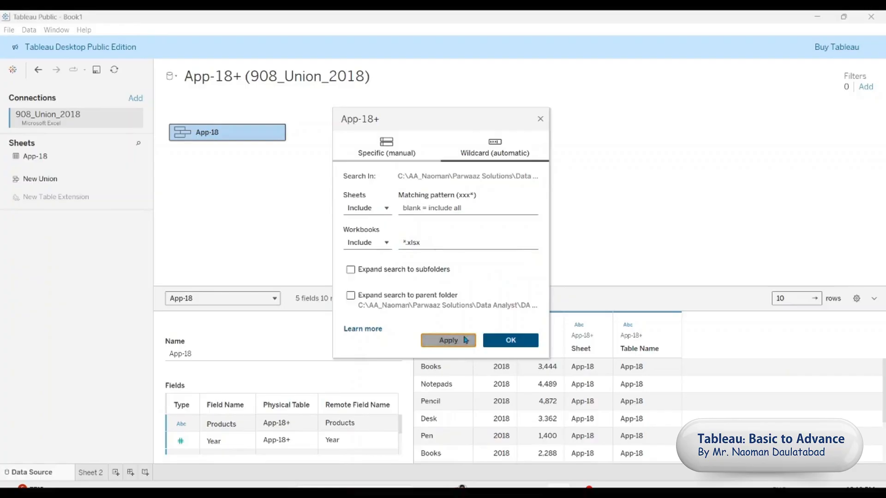
{"action": "left_click", "coordinate": [500, 339]}
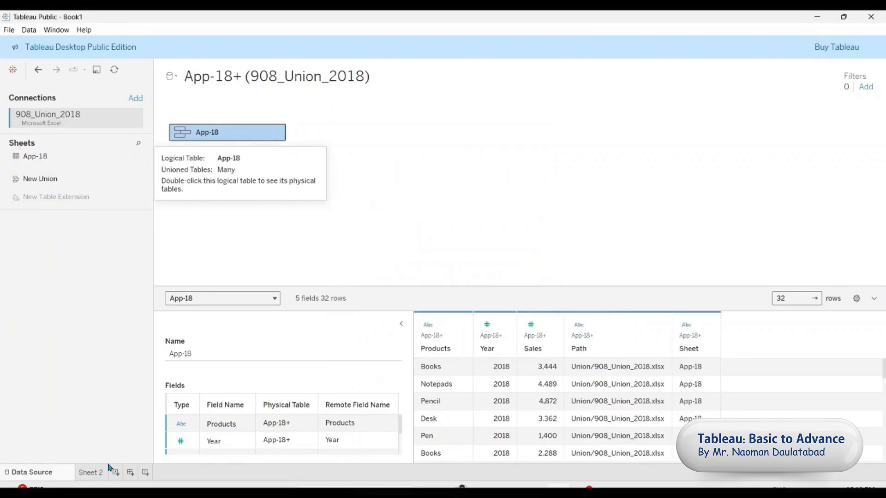
{"action": "left_click", "coordinate": [92, 472]}
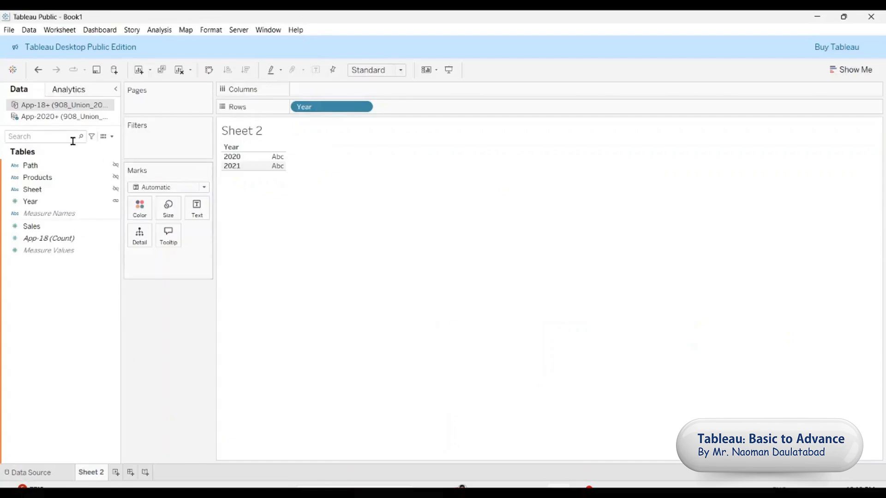
Close the App-2020+ data source, keeping only the App-18+ (908_Union_2018) data source in the workbook
{"action": "right_click", "coordinate": [60, 106]}
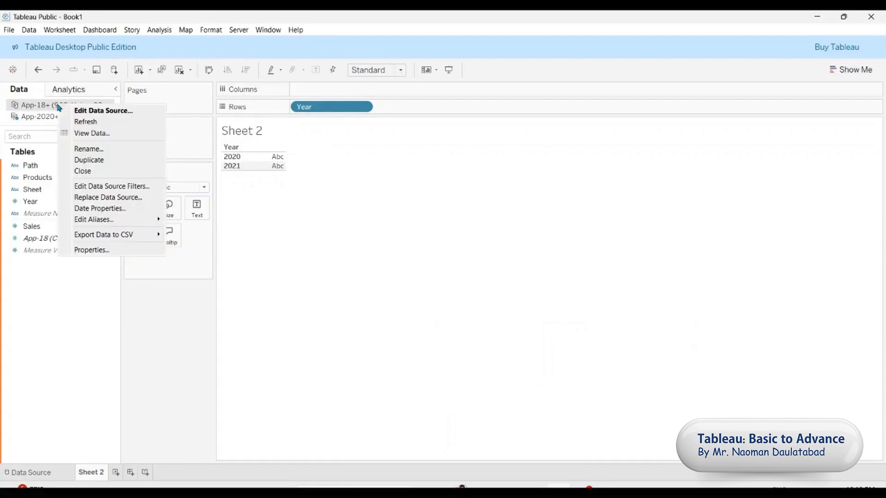
{"action": "right_click", "coordinate": [35, 118]}
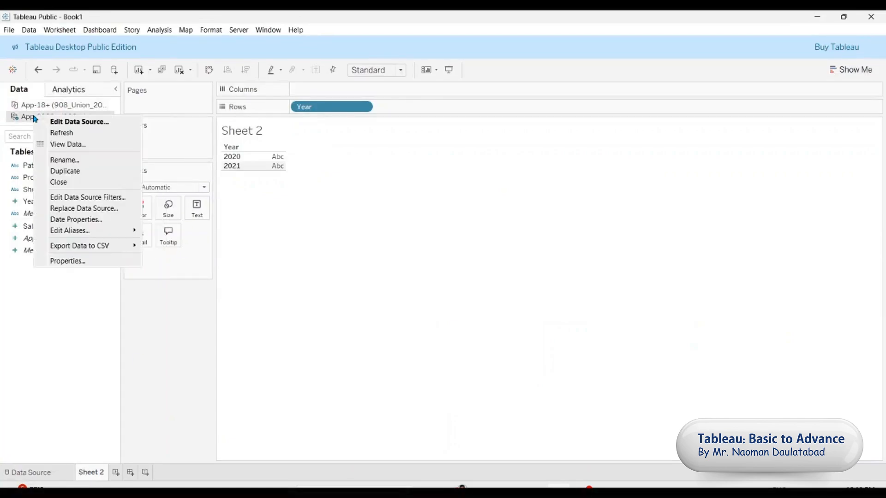
{"action": "left_click", "coordinate": [69, 181]}
{"action": "left_click", "coordinate": [482, 289]}
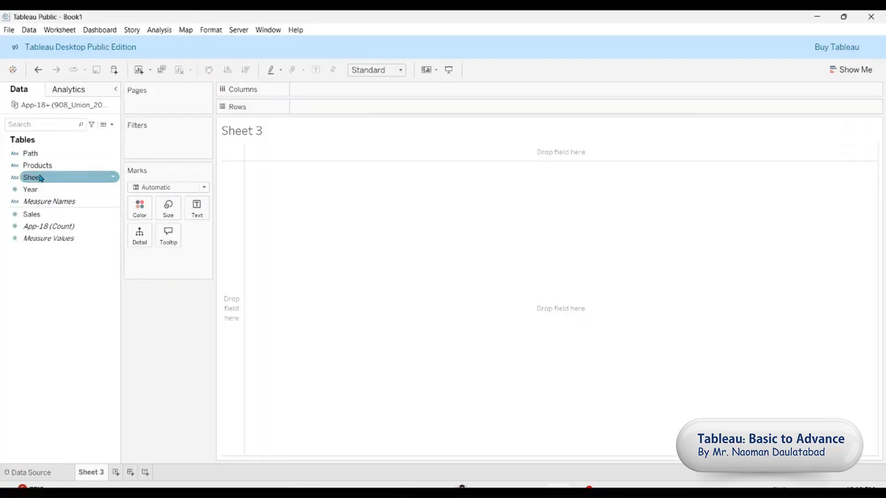
Place the Year field on Rows in Sheet 3 and convert it to discrete
{"action": "left_click_drag", "start_coordinate": [31, 189], "coordinate": [296, 109]}
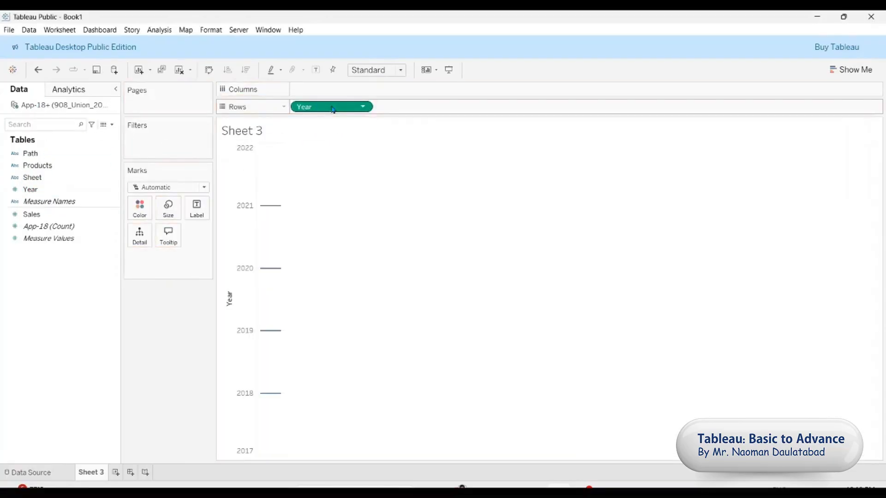
{"action": "left_click", "coordinate": [367, 113]}
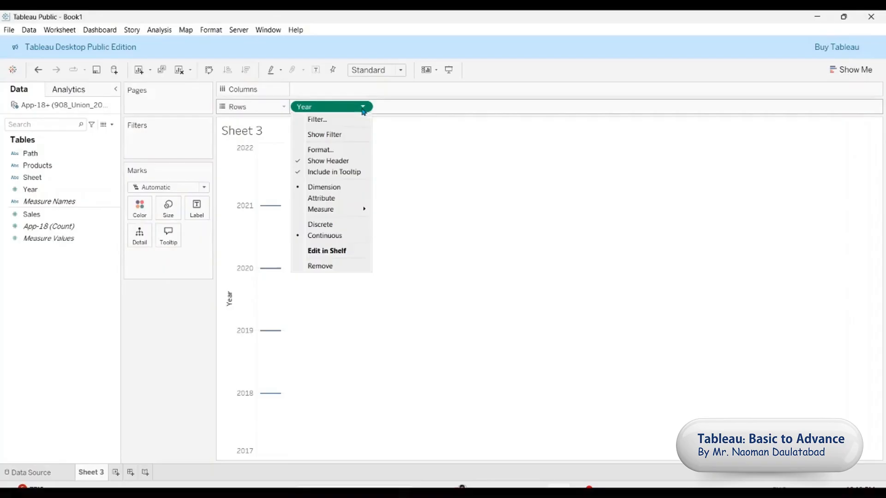
{"action": "left_click", "coordinate": [328, 224]}
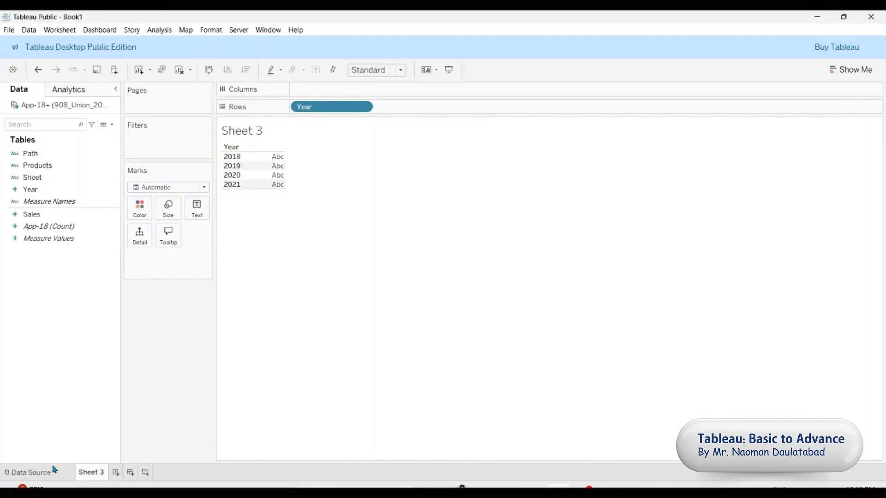
Return to the data source and review the union settings of the App-18 table
{"action": "left_click", "coordinate": [52, 471]}
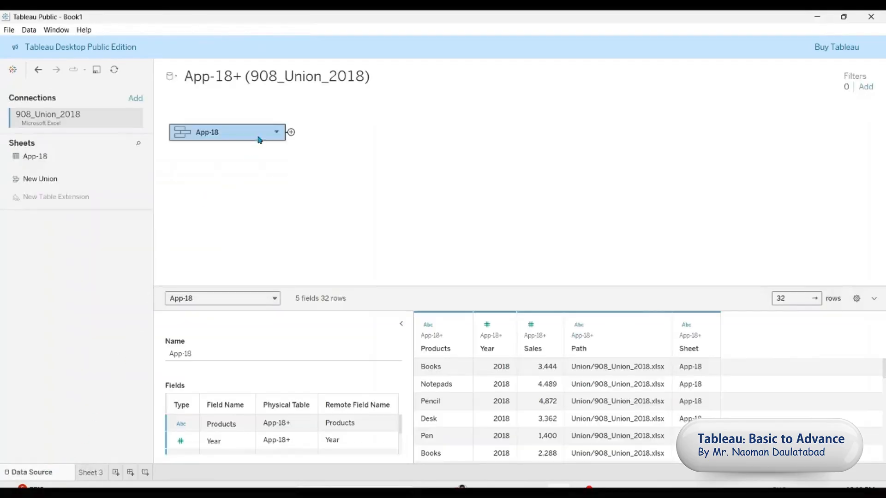
{"action": "left_click", "coordinate": [278, 132]}
{"action": "left_click", "coordinate": [301, 202]}
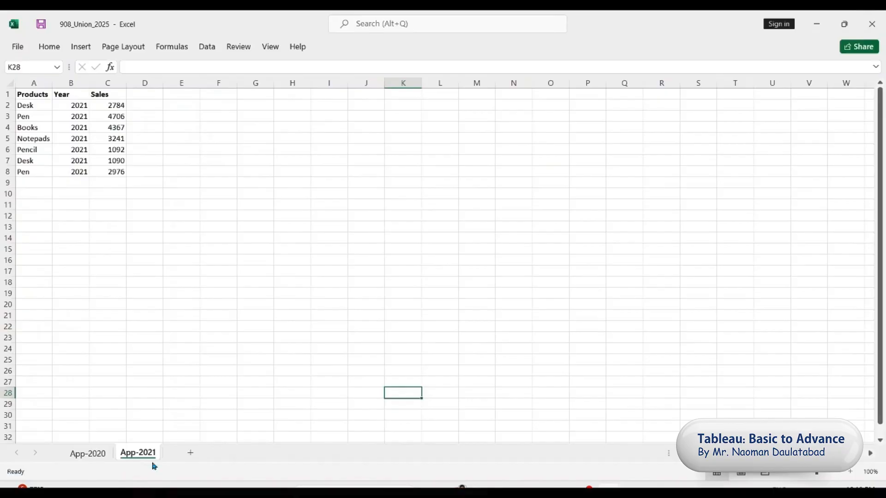
Switch to the 908_Union_2025 workbook in Excel and permanently delete its App-2020 sheet
{"action": "right_click", "coordinate": [143, 455]}
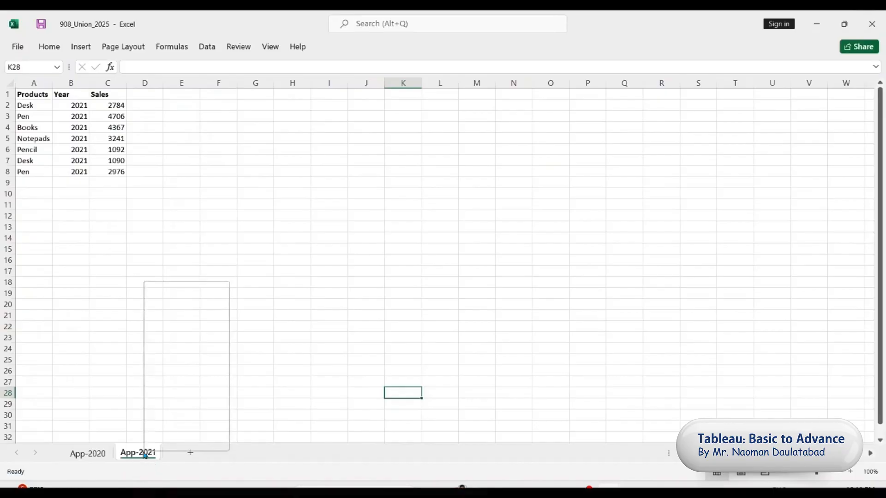
{"action": "left_click", "coordinate": [95, 382]}
{"action": "right_click", "coordinate": [90, 453]}
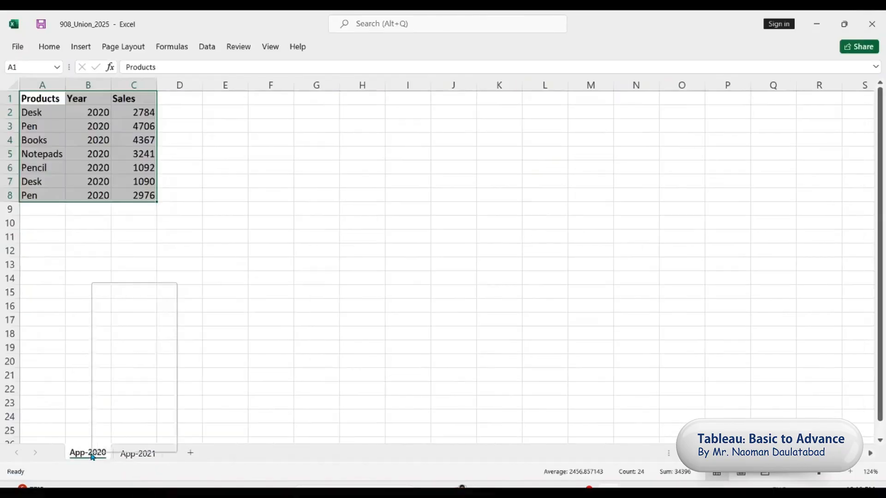
{"action": "left_click", "coordinate": [132, 307]}
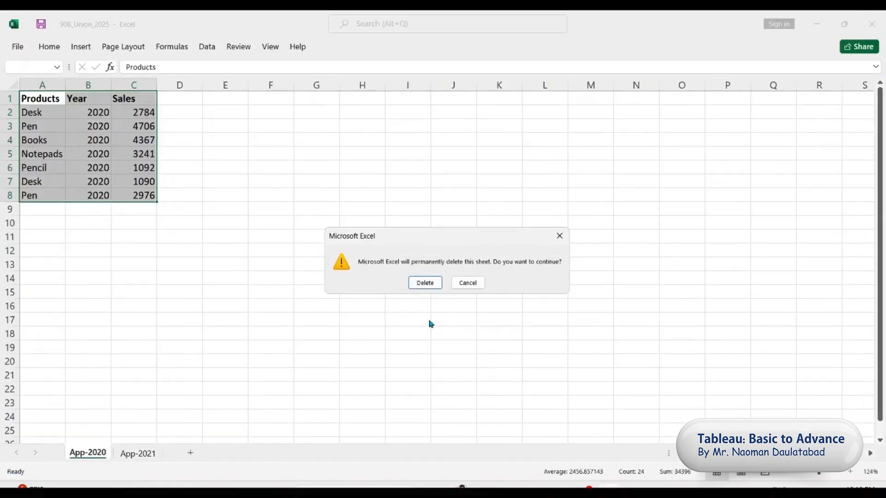
{"action": "left_click", "coordinate": [425, 282]}
Rename the remaining App-2021 sheet as App-2025
{"action": "double_click", "coordinate": [102, 454]}
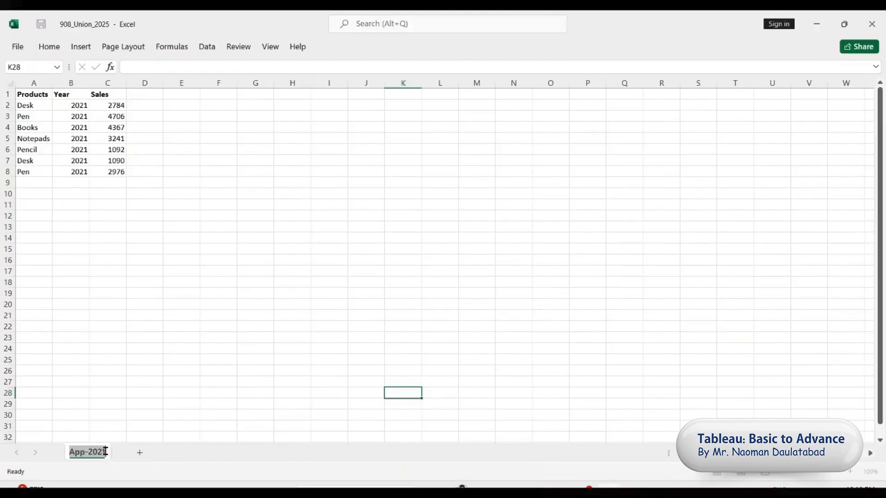
{"action": "left_click", "coordinate": [128, 451]}
{"action": "double_click", "coordinate": [102, 455]}
{"action": "left_click", "coordinate": [104, 451]}
{"action": "right_click", "coordinate": [104, 452]}
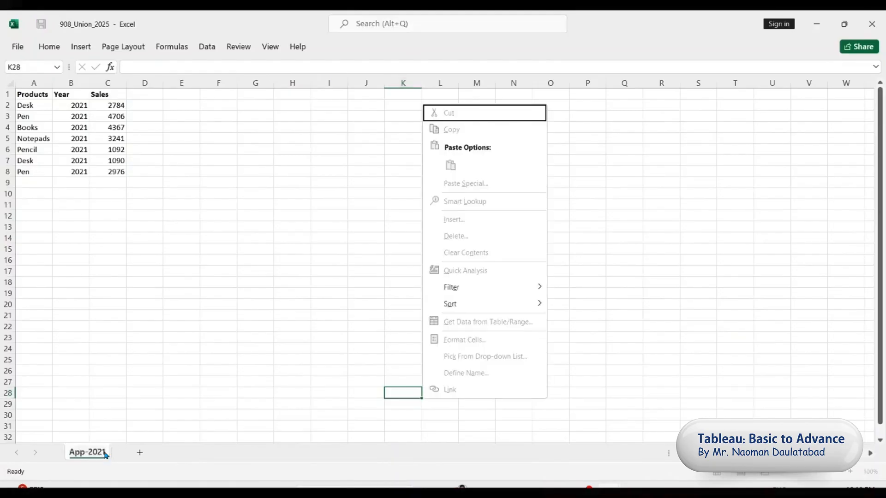
{"action": "left_click", "coordinate": [105, 452]}
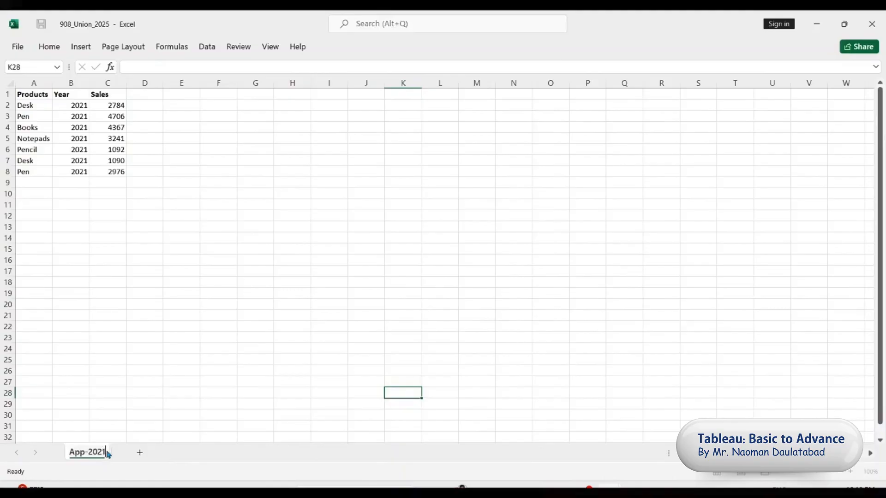
{"action": "key", "text": "BackSpace"}
{"action": "type", "text": "5"}
{"action": "left_click", "coordinate": [144, 315]}
Replace every 2021 in the Year column, cells B2 to B8, with 2025 and save the workbook
{"action": "left_click_drag", "start_coordinate": [73, 106], "coordinate": [74, 172]}
{"action": "key", "text": "ctrl+h"}
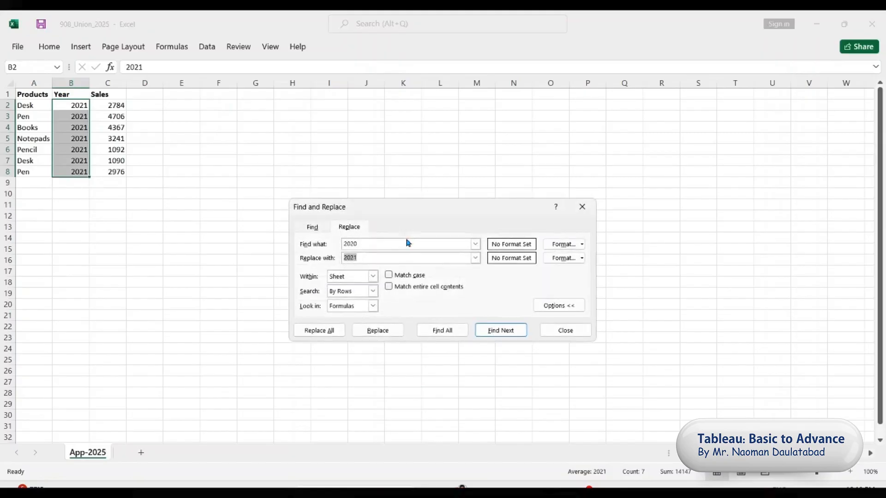
{"action": "left_click", "coordinate": [377, 248]}
{"action": "key", "text": "Tab"}
{"action": "type", "text": "2025"}
{"action": "left_click", "coordinate": [336, 333]}
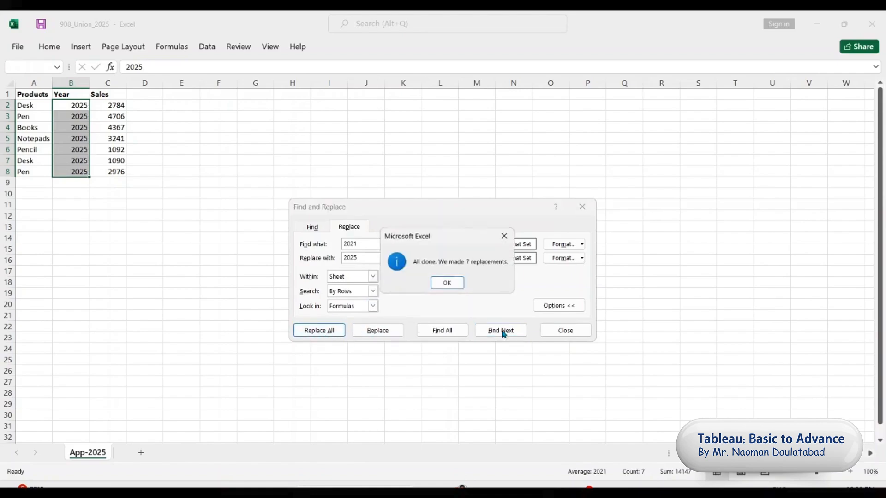
{"action": "left_click", "coordinate": [447, 282]}
{"action": "left_click", "coordinate": [540, 331]}
{"action": "left_click", "coordinate": [194, 316]}
{"action": "key", "text": "ctrl+s"}
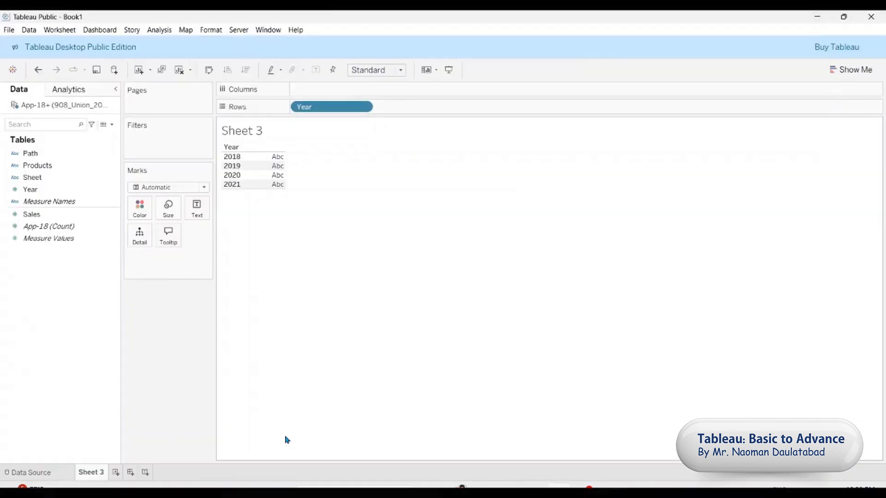
Switch to Tableau Public and refresh the App-18+ data source used by Sheet 3
{"action": "right_click", "coordinate": [69, 106]}
{"action": "left_click", "coordinate": [95, 124]}
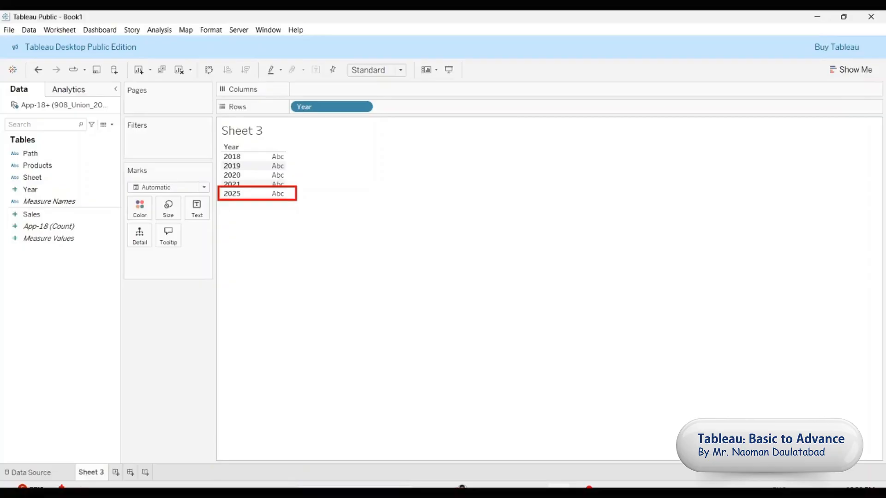
Open the App-18 union for editing on the data source and compare its Specific (manual) and Wildcard (automatic) options
{"action": "left_click", "coordinate": [55, 475]}
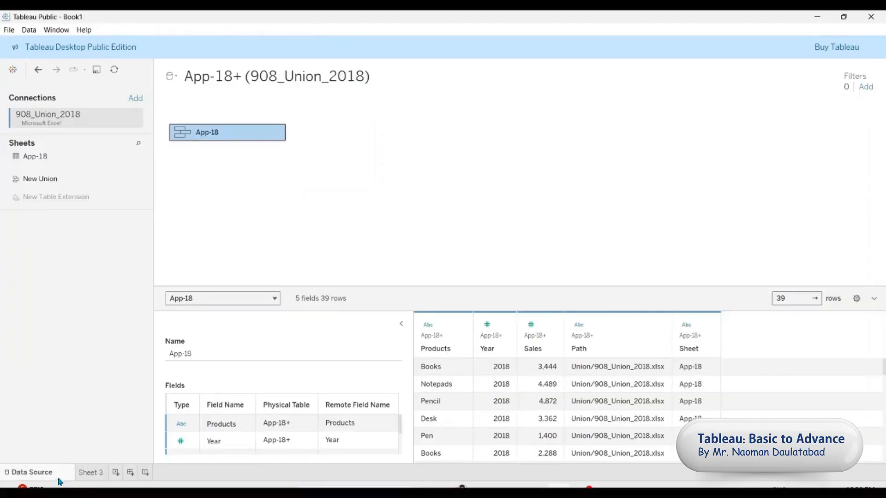
{"action": "right_click", "coordinate": [216, 139]}
{"action": "left_click", "coordinate": [257, 215]}
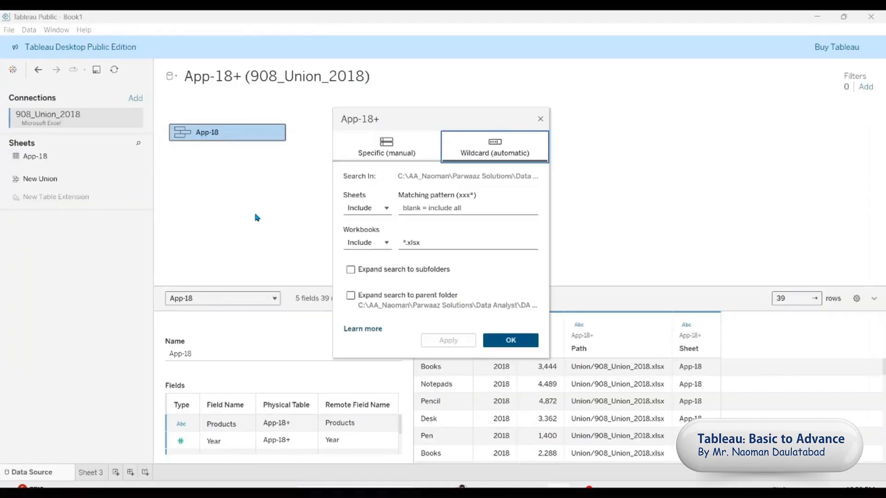
{"action": "left_click", "coordinate": [387, 150]}
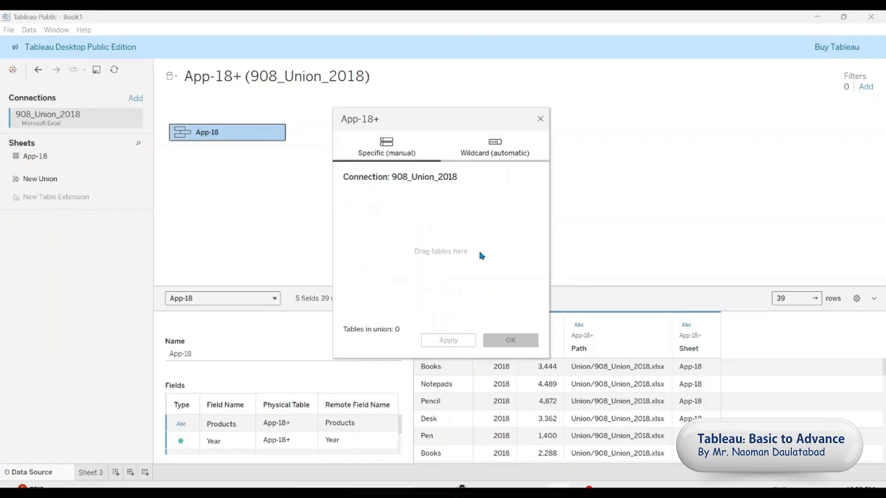
{"action": "left_click", "coordinate": [502, 157]}
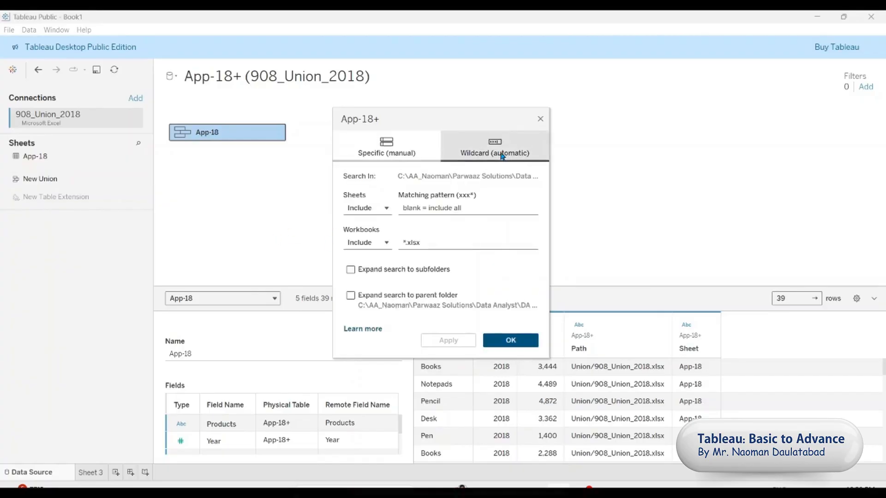